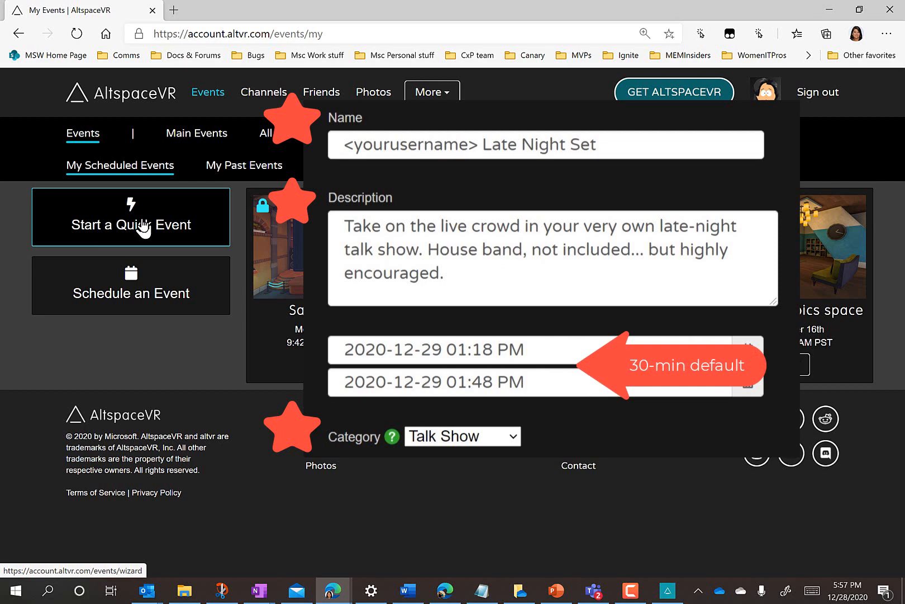
View the templates offered for a quick event, and return to the scheduled events list
{"action": "left_click", "coordinate": [144, 227]}
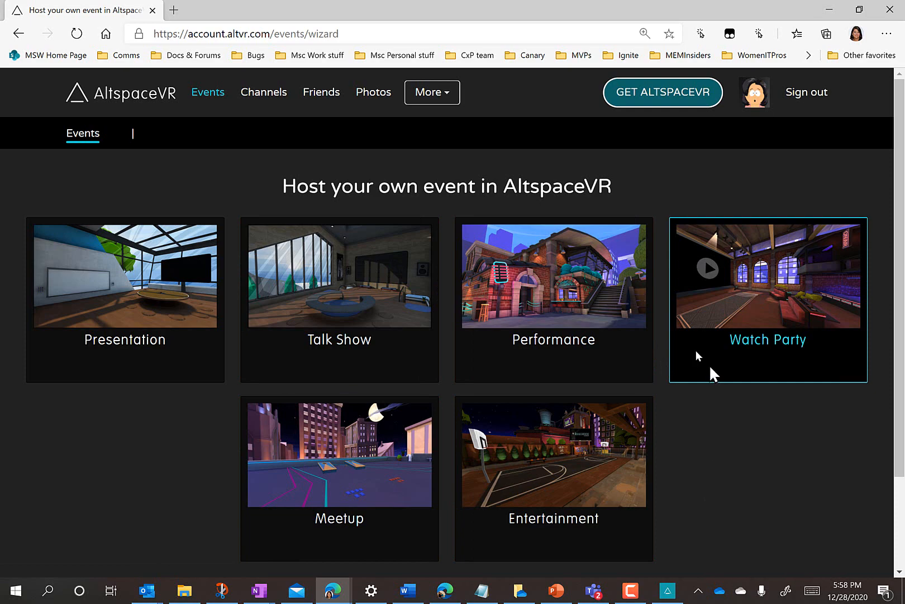
{"action": "left_click", "coordinate": [19, 35]}
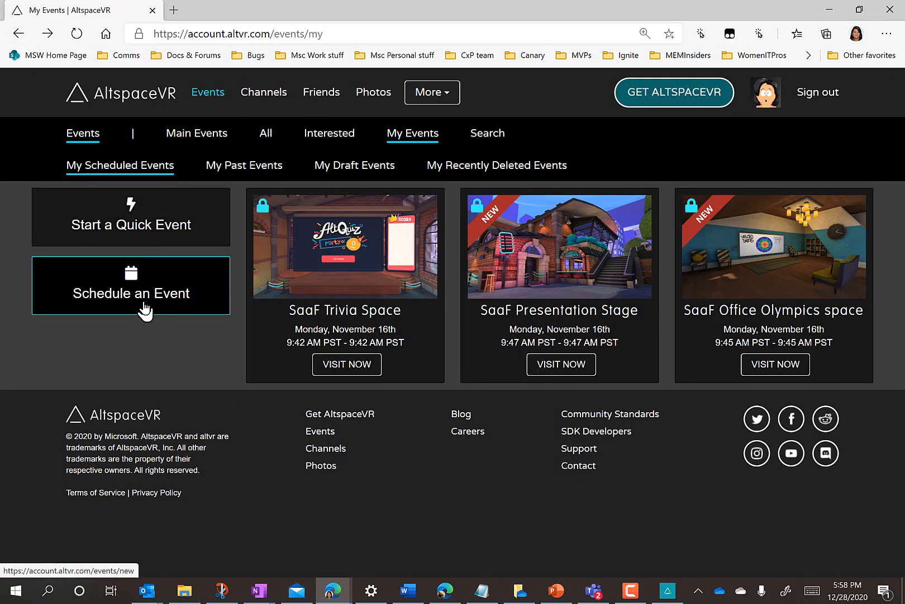
Start scheduling an event named "My Super Fun Event" with the description "My Super Fun Event with Super Fun People"
{"action": "left_click", "coordinate": [163, 302]}
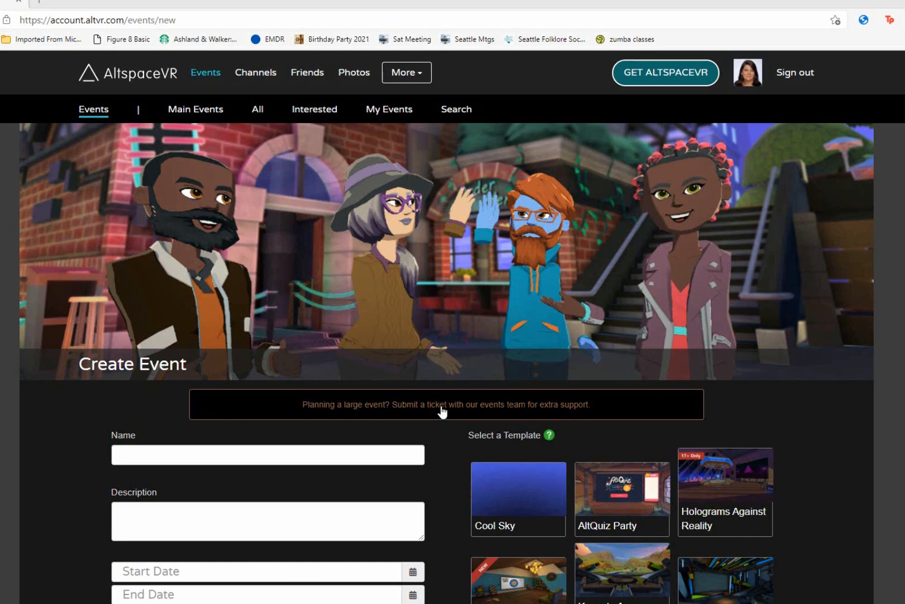
{"action": "left_click", "coordinate": [442, 411]}
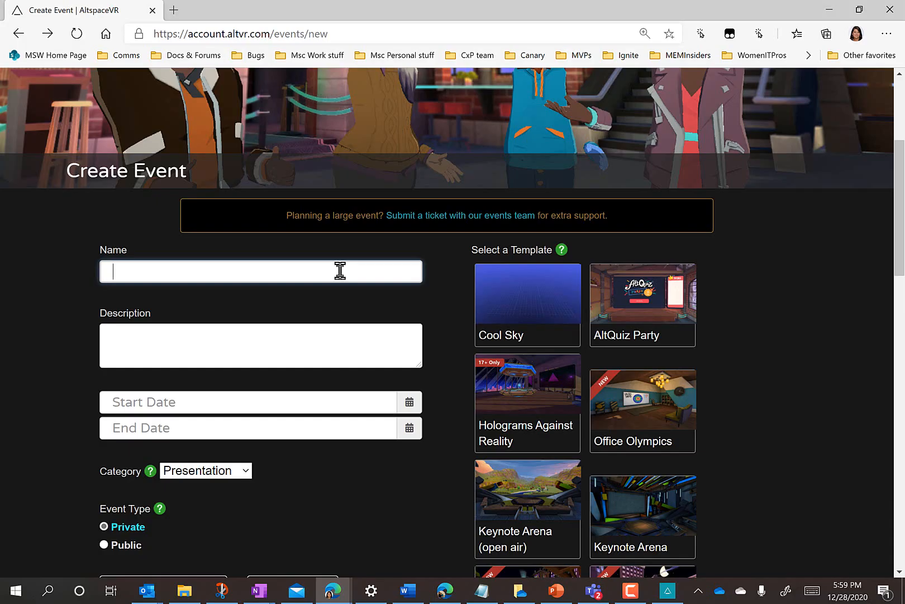
{"action": "type", "text": "My Super Fun Event"}
{"action": "key", "text": "Tab"}
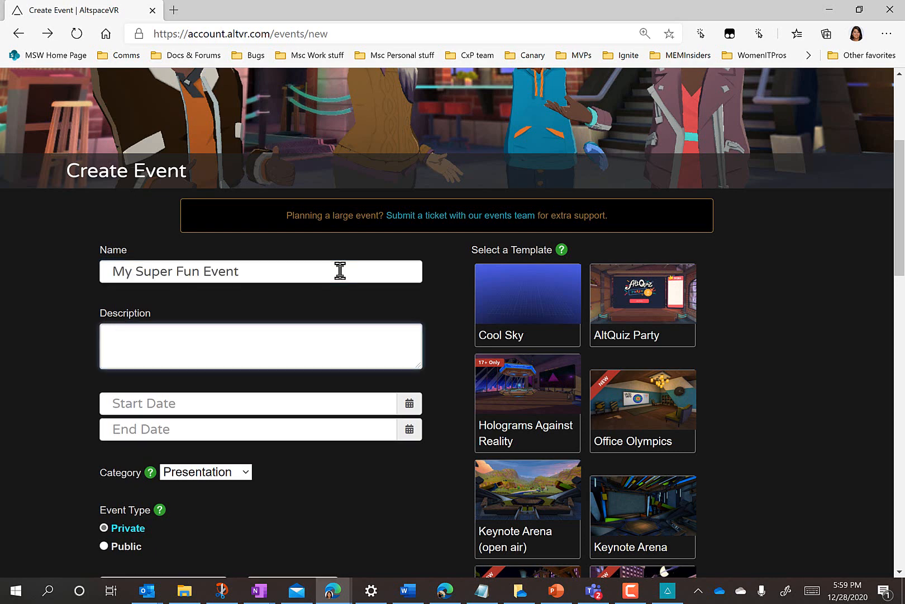
{"action": "type", "text": "My Super Fun Event with Super Fun People"}
{"action": "left_click", "coordinate": [410, 404]}
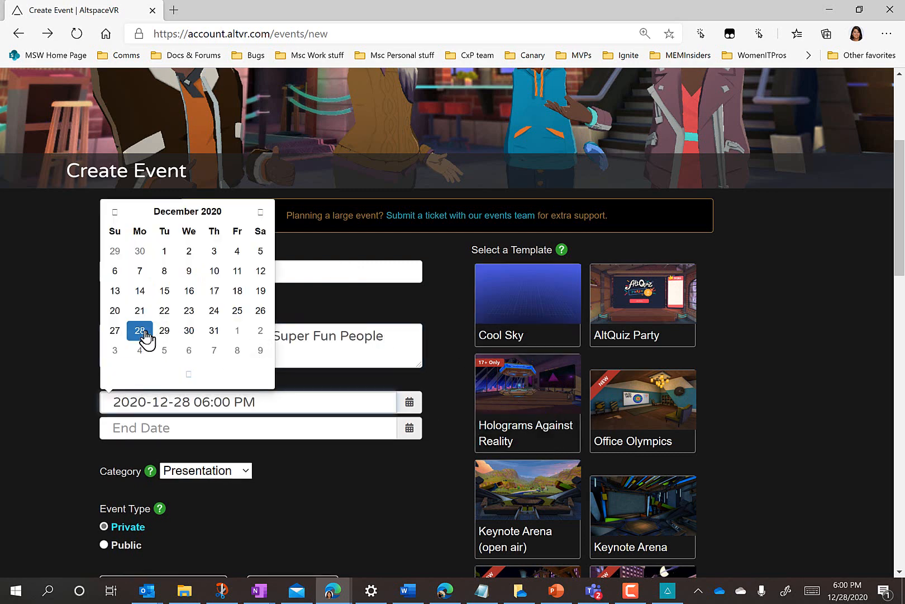
{"action": "left_click", "coordinate": [408, 429]}
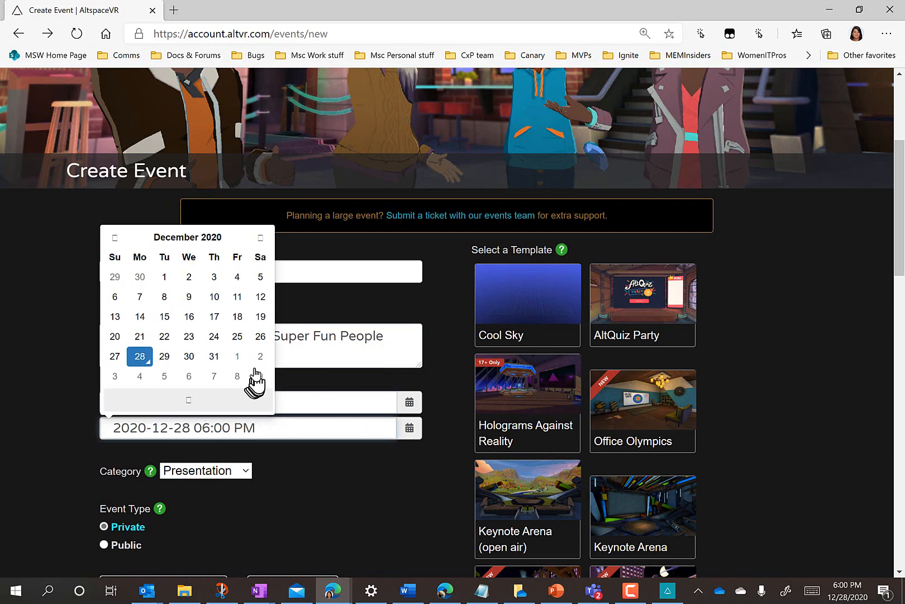
{"action": "left_click", "coordinate": [237, 357]}
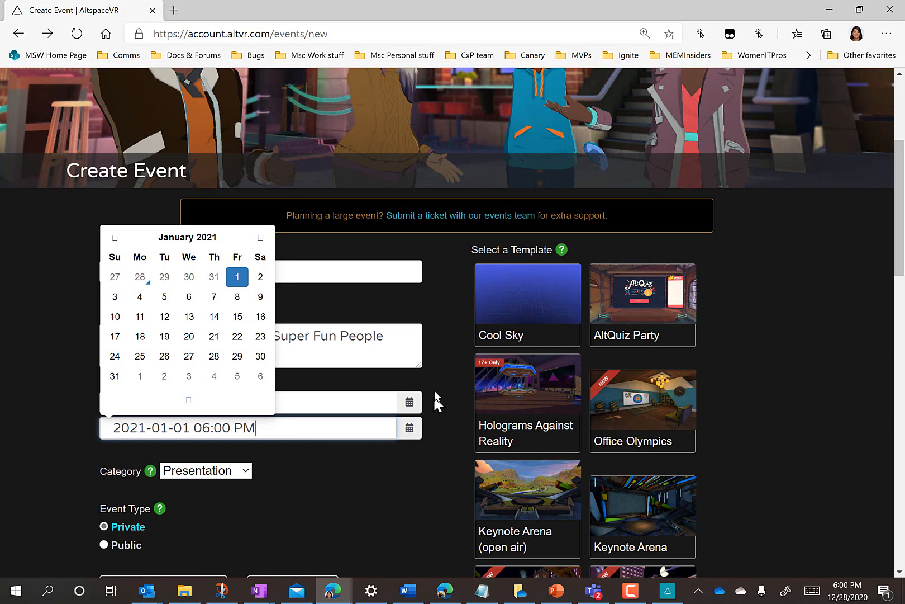
{"action": "left_click", "coordinate": [386, 400]}
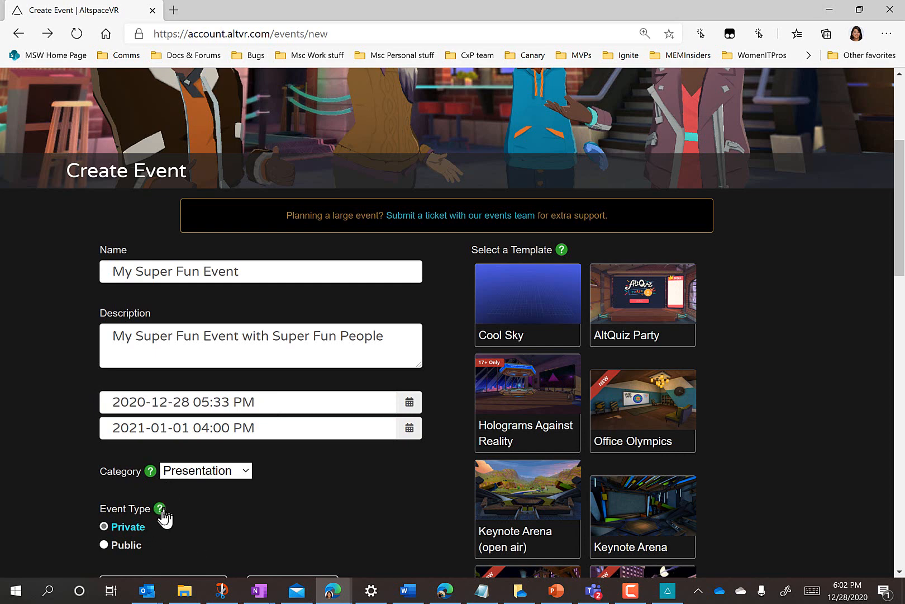
Switch the event type to Public and back to Private
{"action": "left_click", "coordinate": [128, 549]}
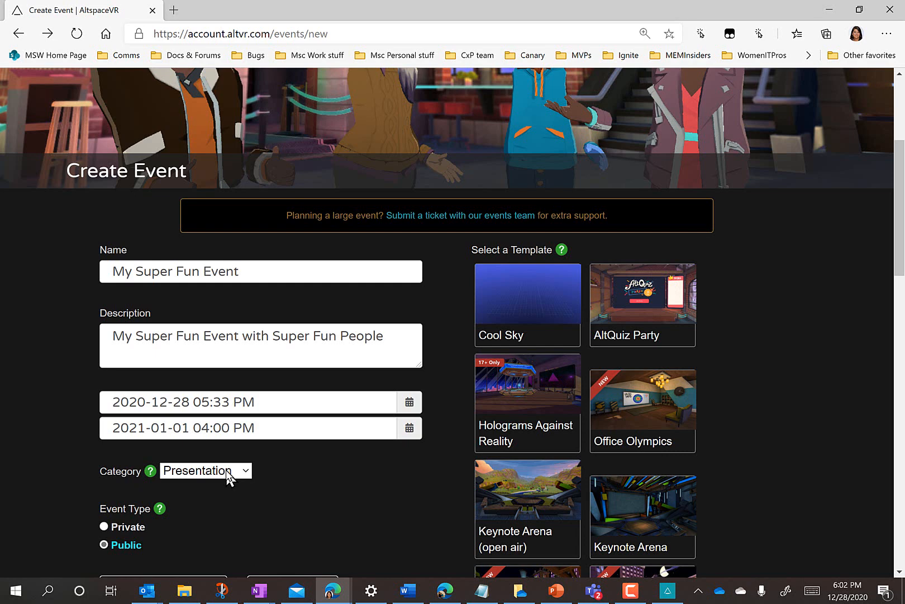
{"action": "left_click", "coordinate": [120, 528]}
Browse the available event templates and choose Presentation Stage
{"action": "scroll", "coordinate": [743, 346], "scroll_direction": "down", "scroll_amount": 2}
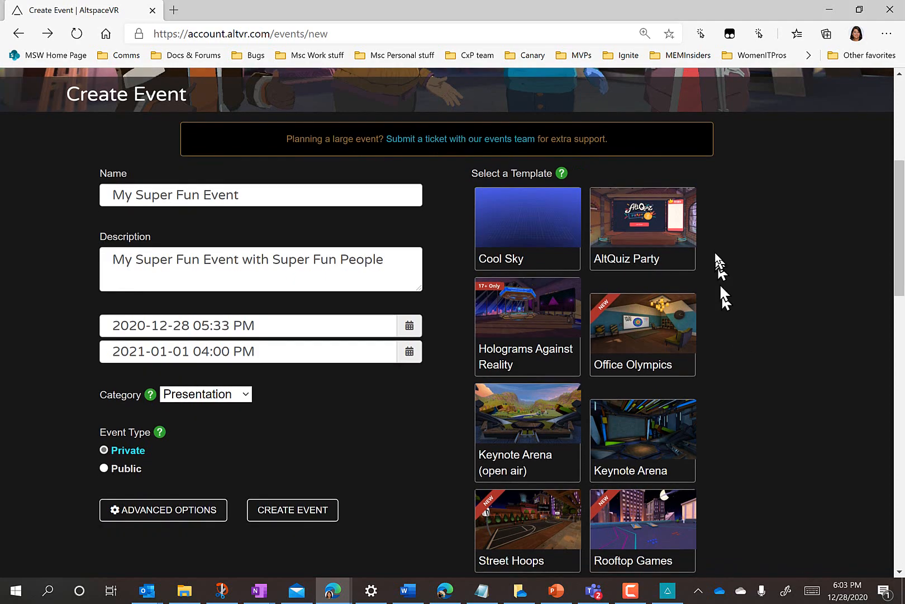
{"action": "scroll", "coordinate": [721, 293], "scroll_direction": "down", "scroll_amount": 4}
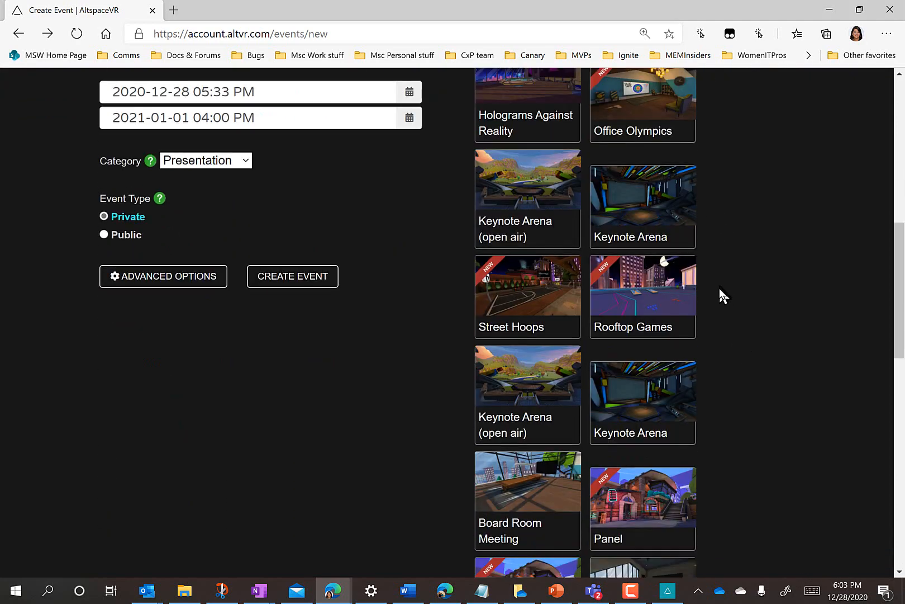
{"action": "scroll", "coordinate": [721, 293], "scroll_direction": "down", "scroll_amount": 10}
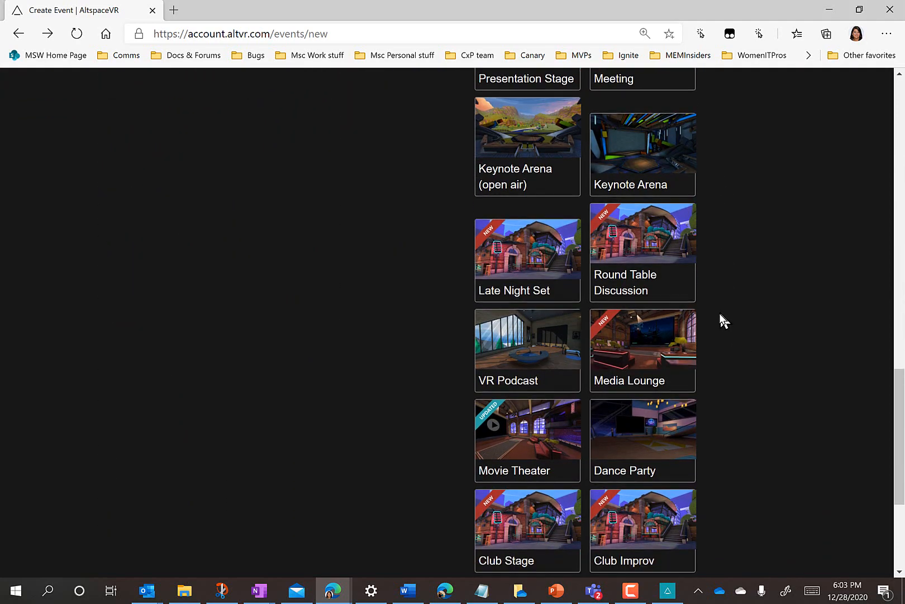
{"action": "scroll", "coordinate": [721, 322], "scroll_direction": "down", "scroll_amount": 4}
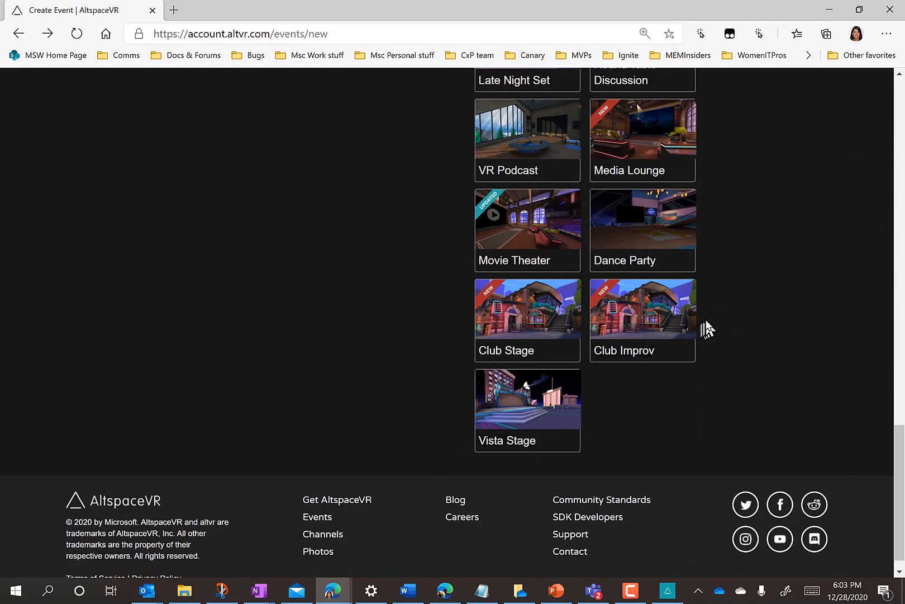
{"action": "scroll", "coordinate": [707, 329], "scroll_direction": "up", "scroll_amount": 20}
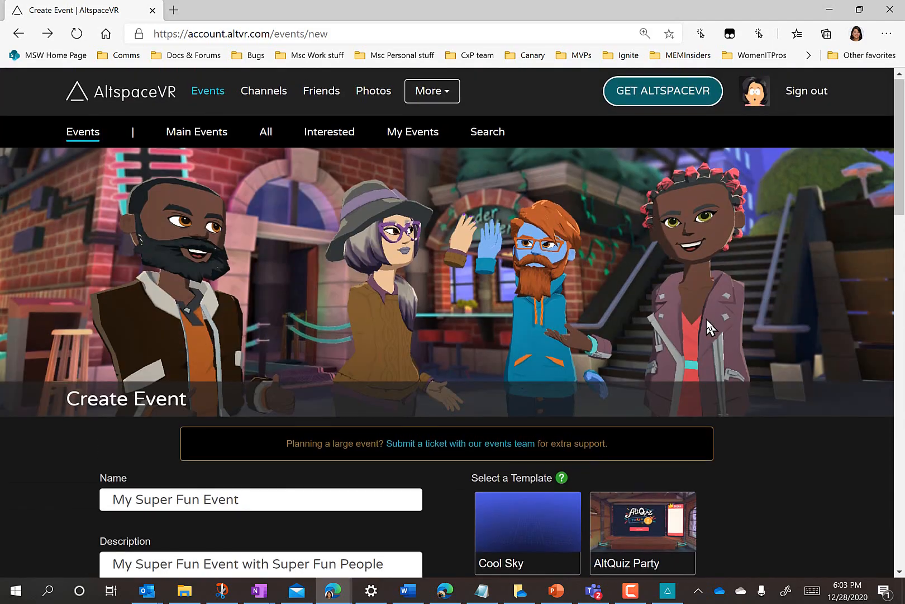
{"action": "scroll", "coordinate": [709, 327], "scroll_direction": "down", "scroll_amount": 7}
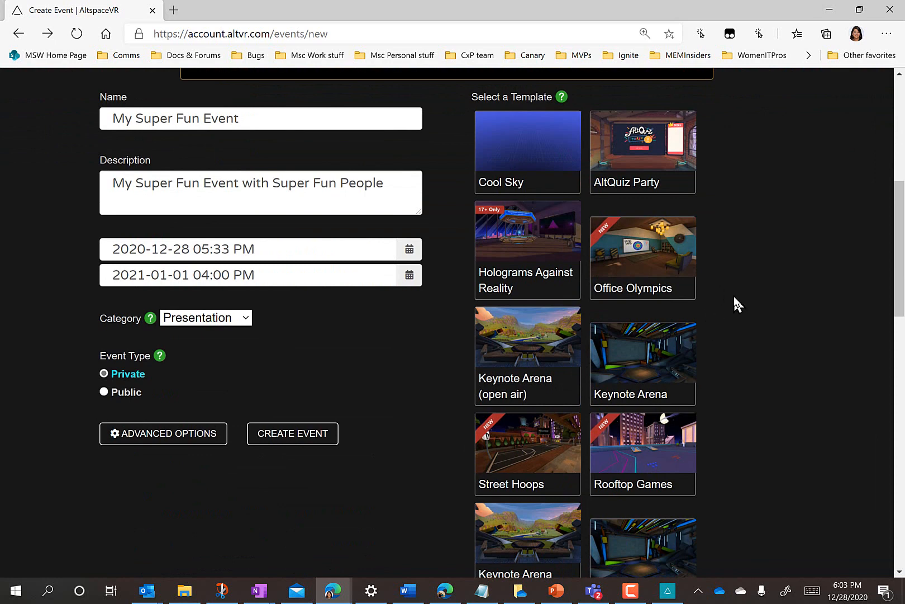
{"action": "scroll", "coordinate": [733, 294], "scroll_direction": "down", "scroll_amount": 5}
{"action": "left_click", "coordinate": [545, 237]}
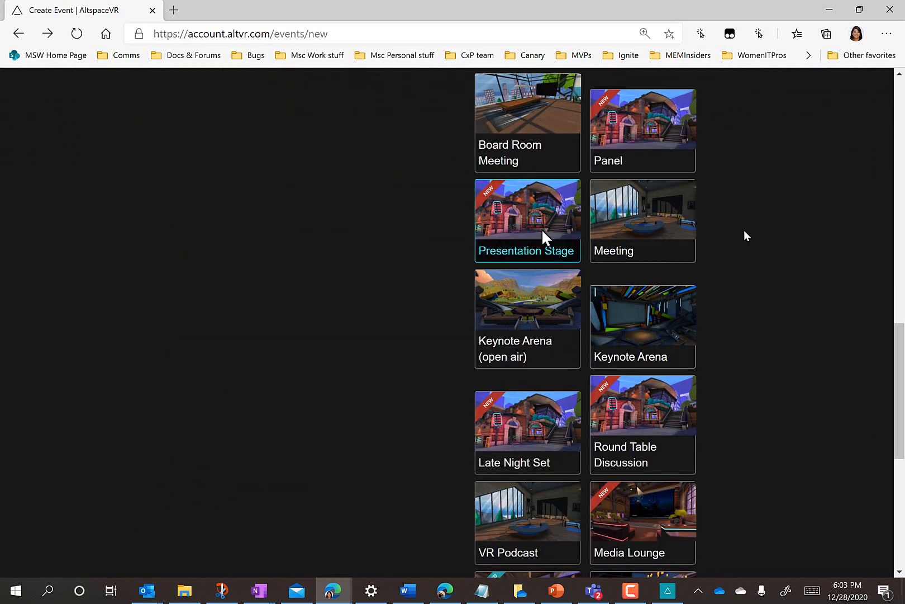
Expand the event's advanced options and go to the Promote settings
{"action": "scroll", "coordinate": [757, 346], "scroll_direction": "up", "scroll_amount": 9}
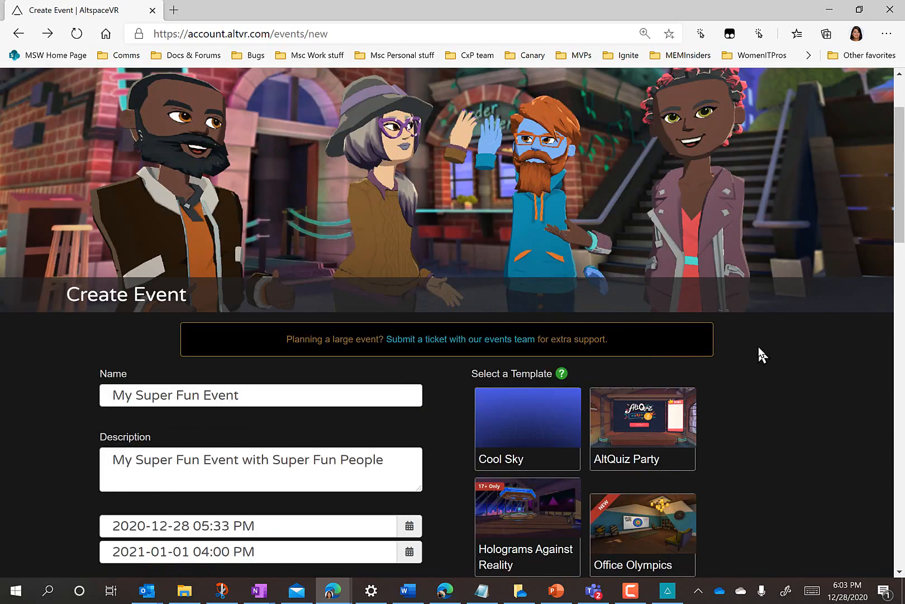
{"action": "scroll", "coordinate": [760, 353], "scroll_direction": "up", "scroll_amount": 2}
{"action": "scroll", "coordinate": [760, 353], "scroll_direction": "down", "scroll_amount": 3}
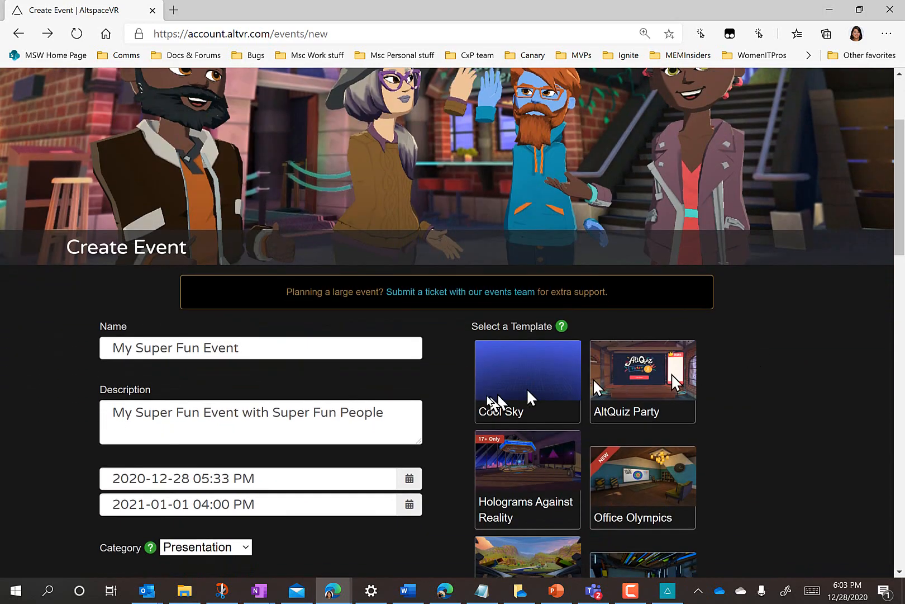
{"action": "scroll", "coordinate": [463, 403], "scroll_direction": "down", "scroll_amount": 4}
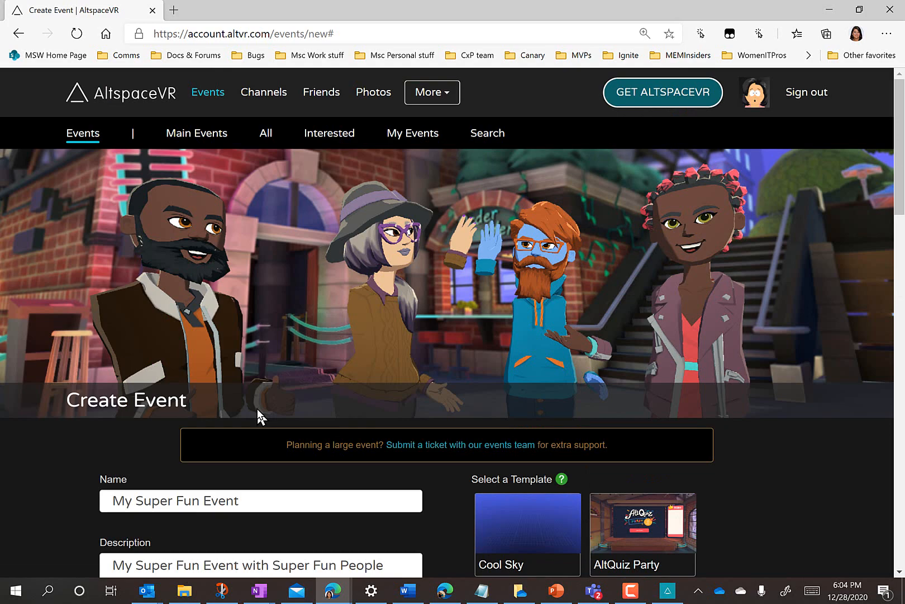
{"action": "scroll", "coordinate": [257, 408], "scroll_direction": "down", "scroll_amount": 7}
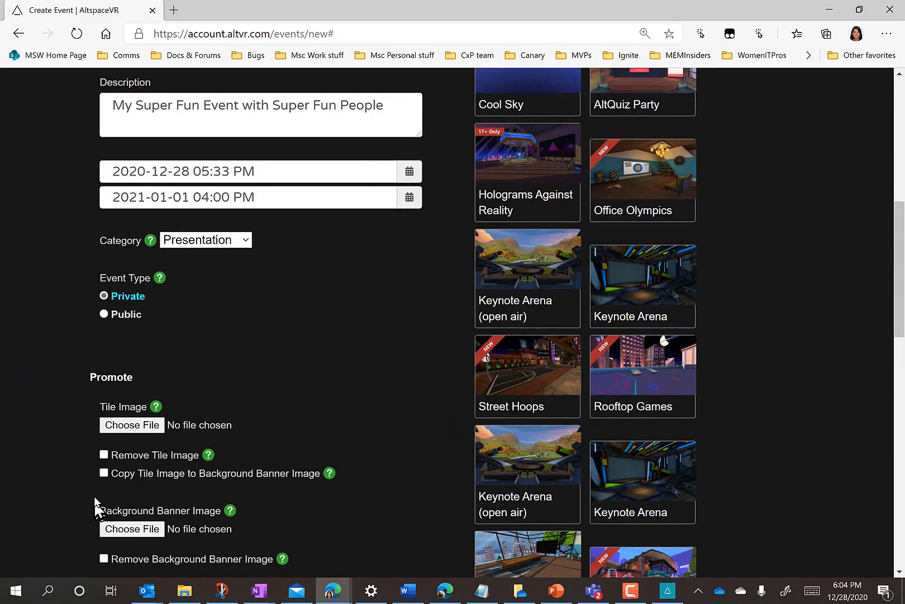
{"action": "scroll", "coordinate": [95, 503], "scroll_direction": "down", "scroll_amount": 1}
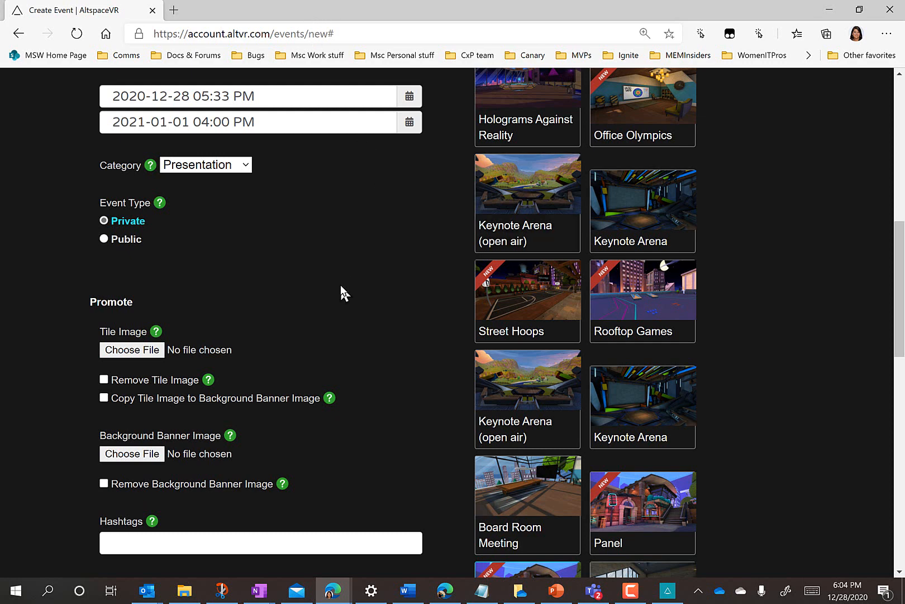
Check the tile image guidance and choose "sample tile 16-9.jpg" as the event's tile image
{"action": "scroll", "coordinate": [343, 285], "scroll_direction": "up", "scroll_amount": 10}
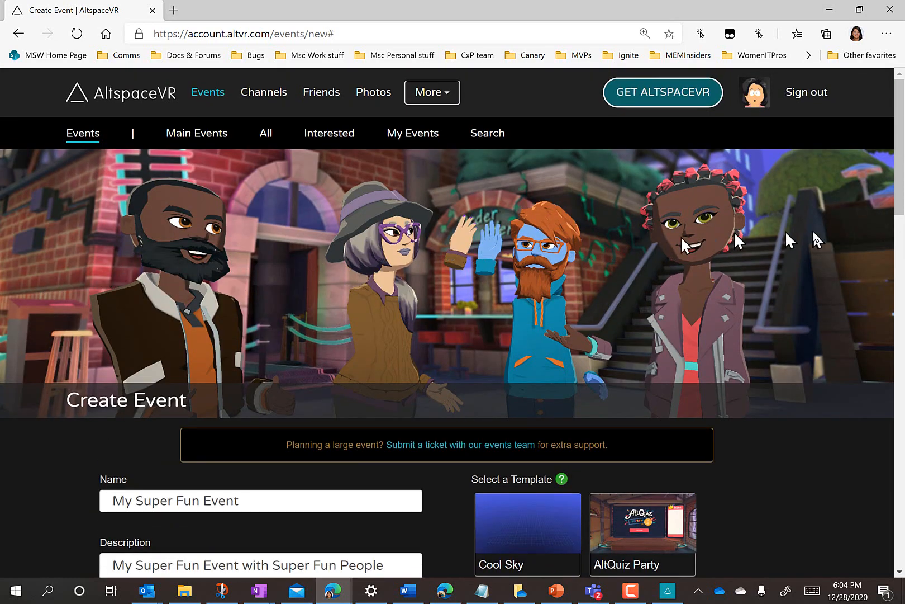
{"action": "scroll", "coordinate": [424, 279], "scroll_direction": "down", "scroll_amount": 10}
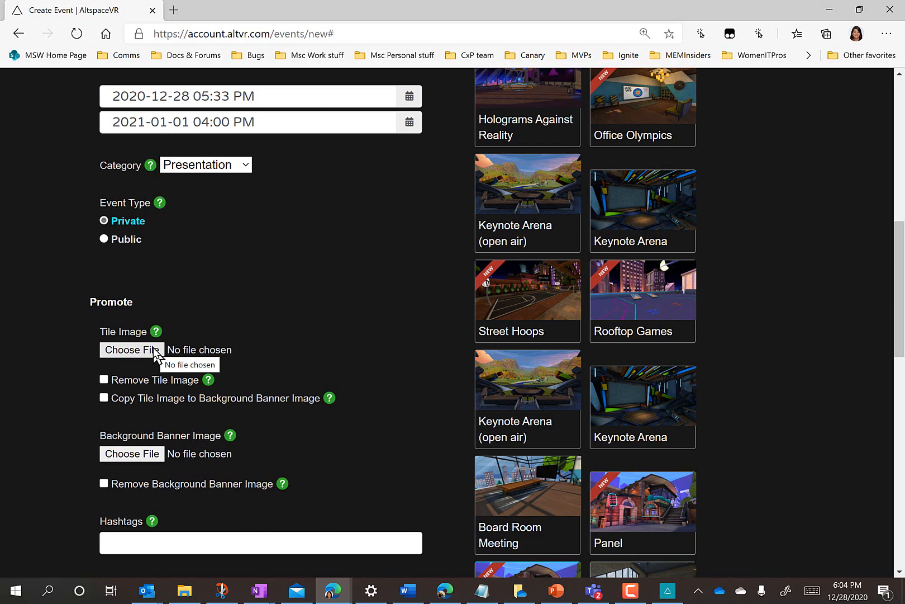
{"action": "mouse_move", "coordinate": [155, 334]}
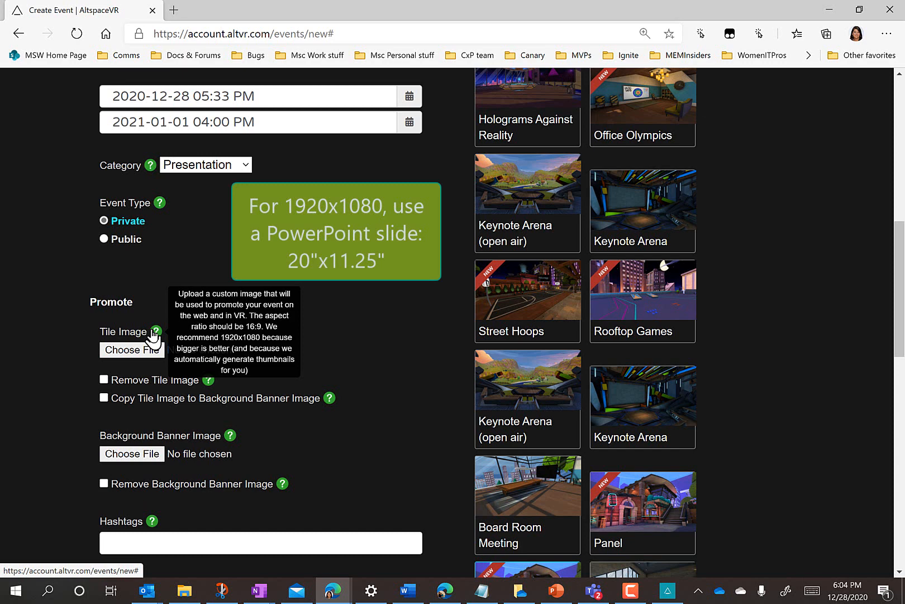
{"action": "left_click", "coordinate": [150, 349]}
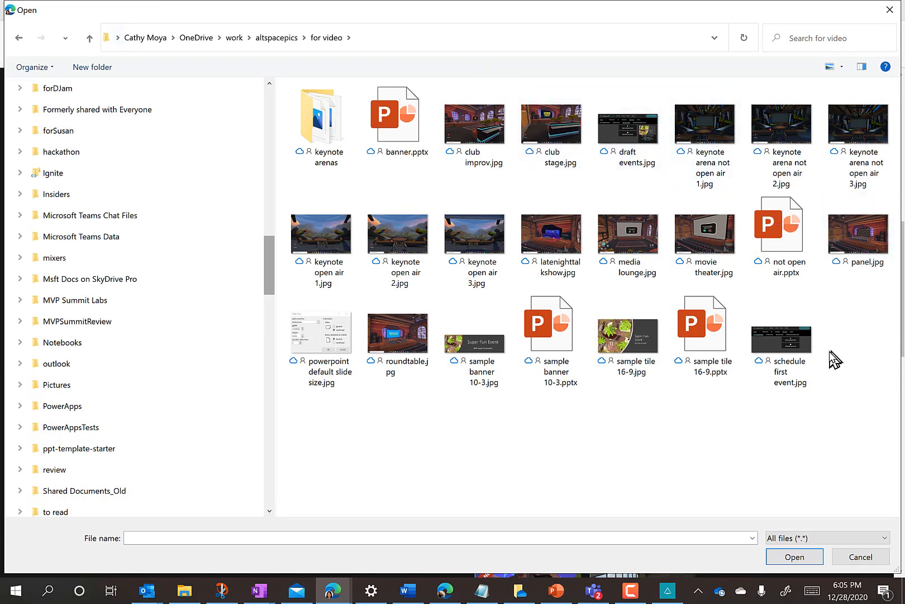
{"action": "left_click", "coordinate": [626, 352]}
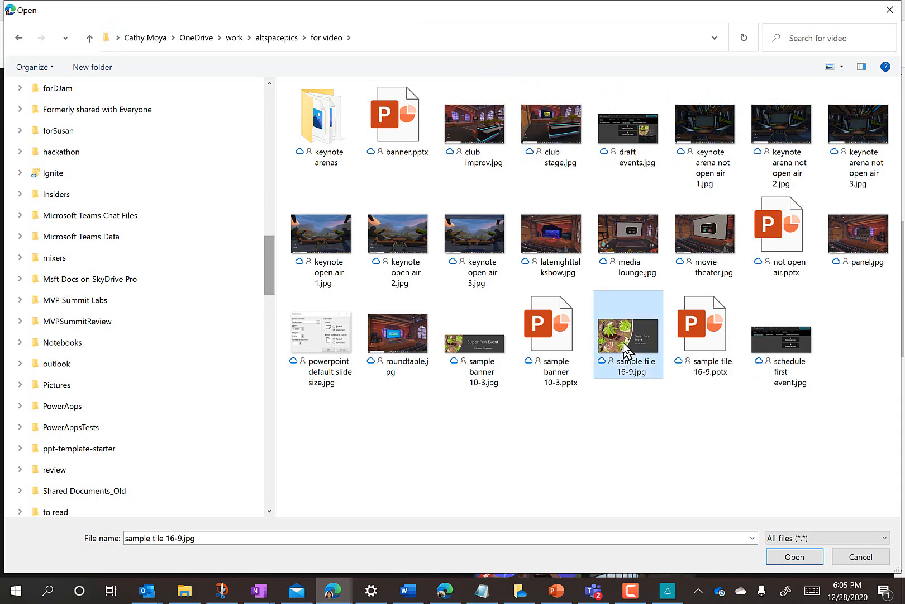
{"action": "left_click", "coordinate": [786, 557]}
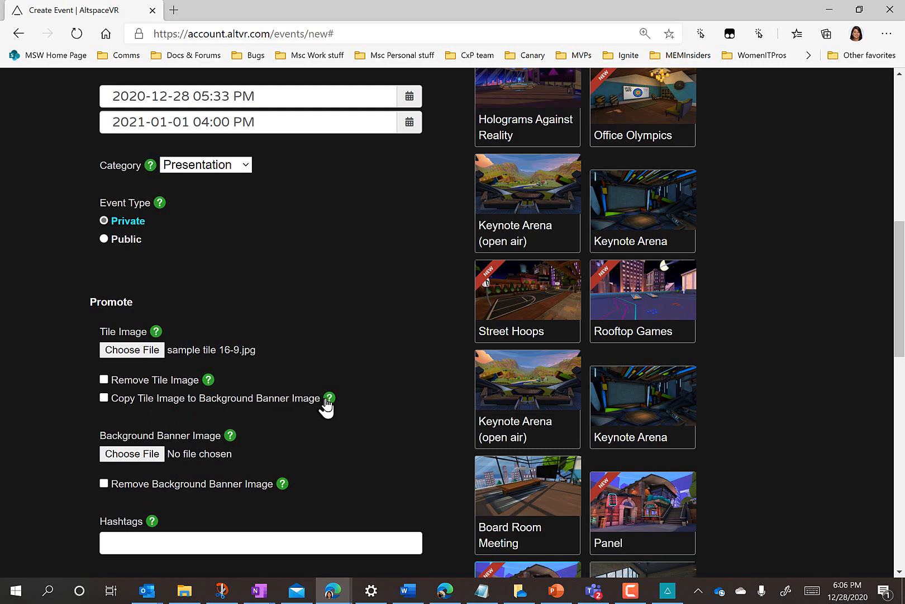
Check the help on copying the tile image, and choose "sample banner 10-3.jpg" as the background banner image
{"action": "mouse_move", "coordinate": [327, 400]}
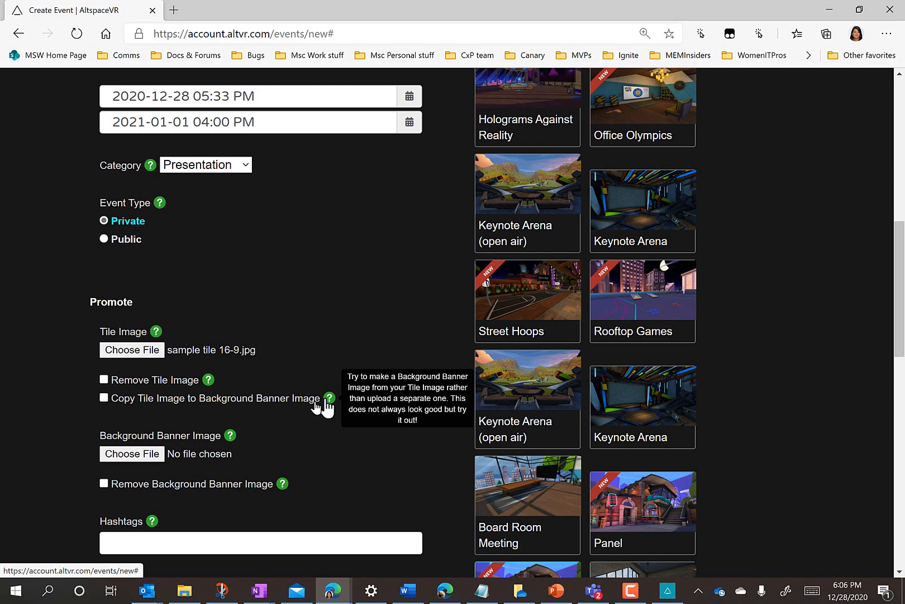
{"action": "left_click", "coordinate": [114, 455]}
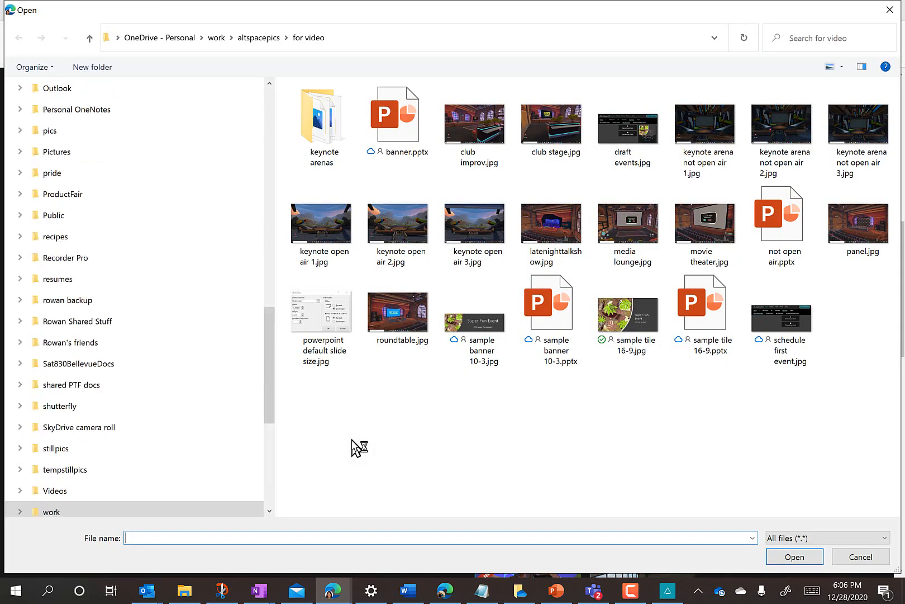
{"action": "left_click", "coordinate": [480, 353]}
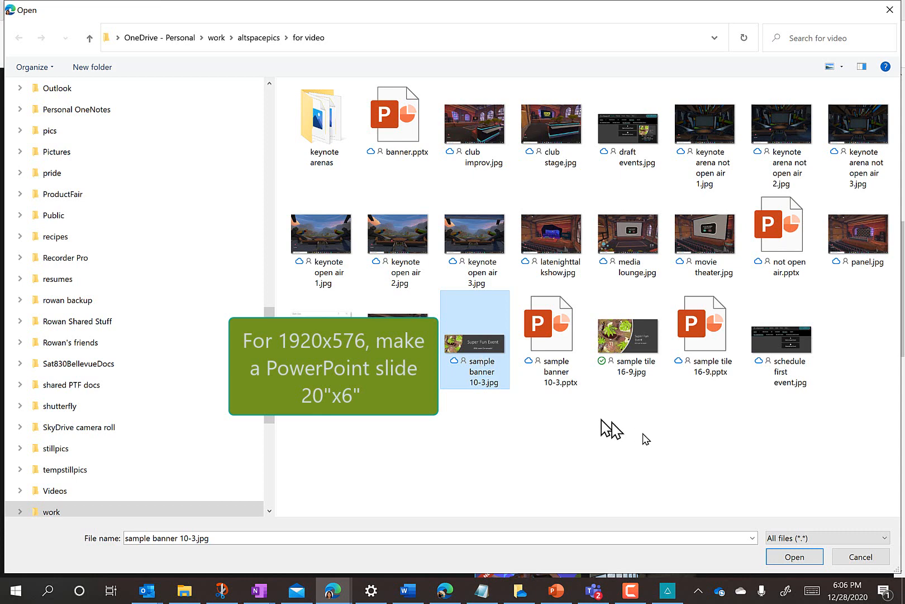
{"action": "left_click", "coordinate": [788, 556]}
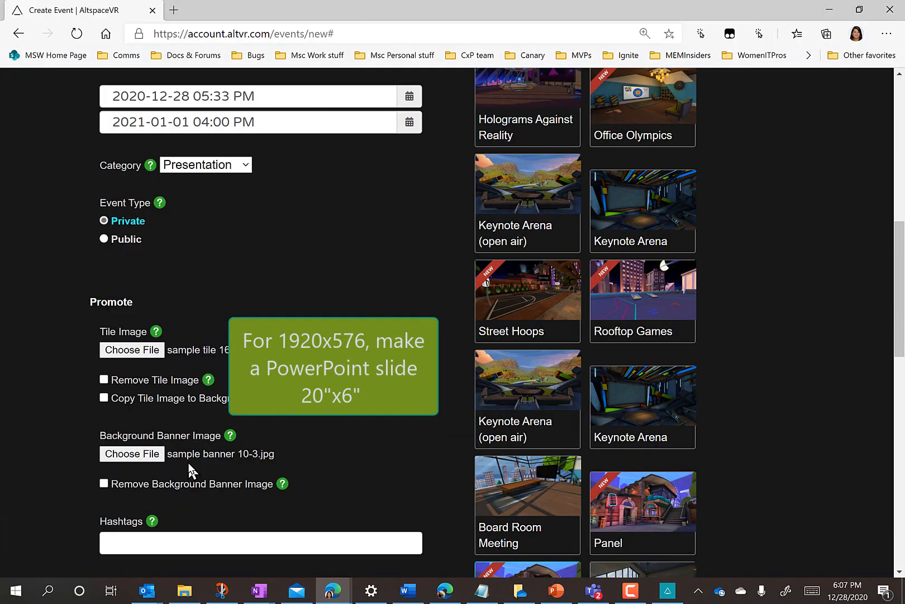
Look at the example event search for "open mic", and set the event's hashtag to GettingStarted
{"action": "scroll", "coordinate": [290, 447], "scroll_direction": "up", "scroll_amount": 10}
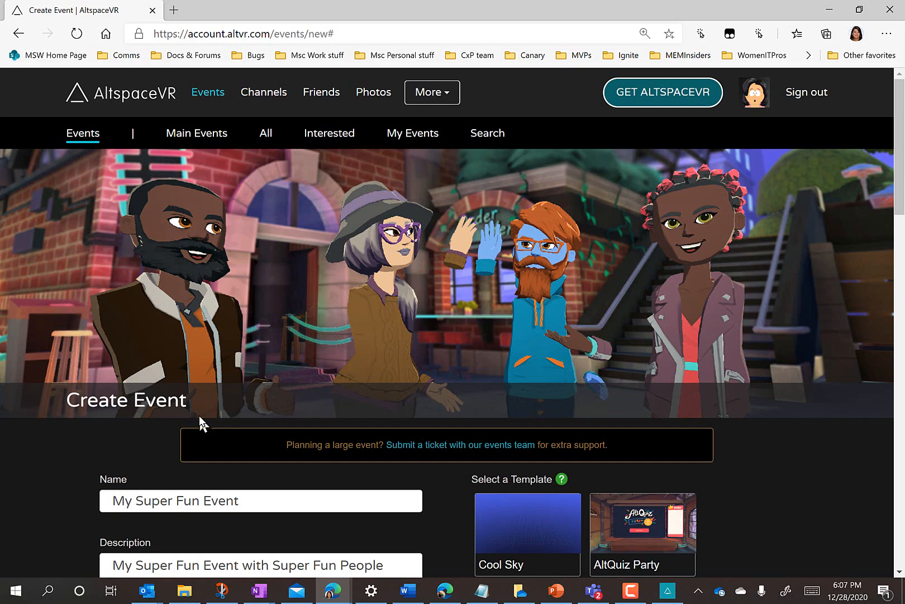
{"action": "scroll", "coordinate": [273, 484], "scroll_direction": "down", "scroll_amount": 15}
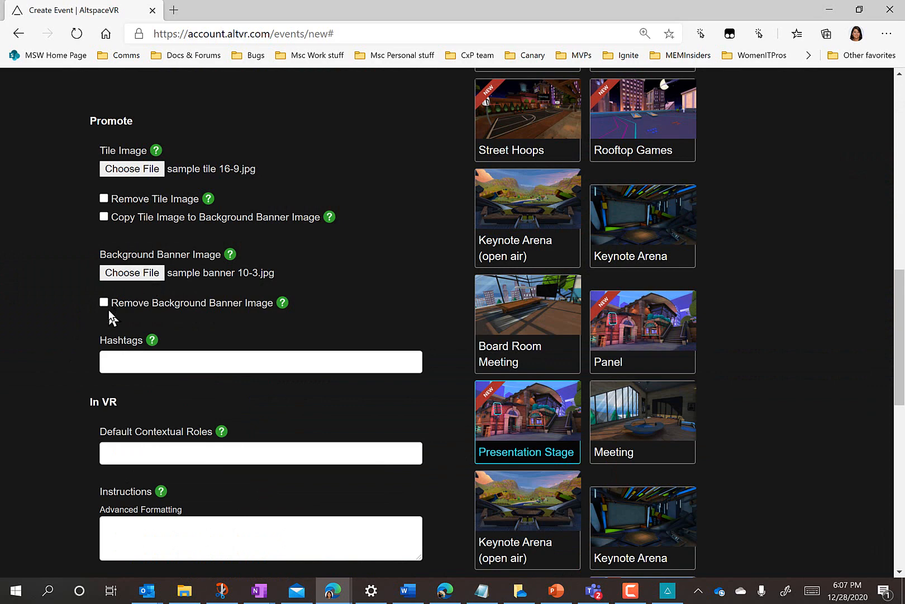
{"action": "left_click", "coordinate": [124, 358]}
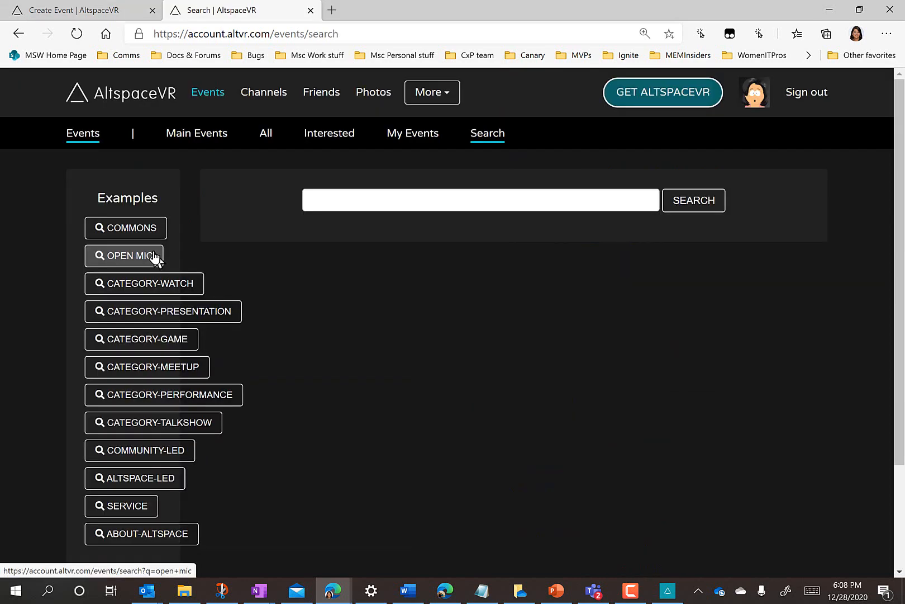
{"action": "left_click", "coordinate": [156, 257]}
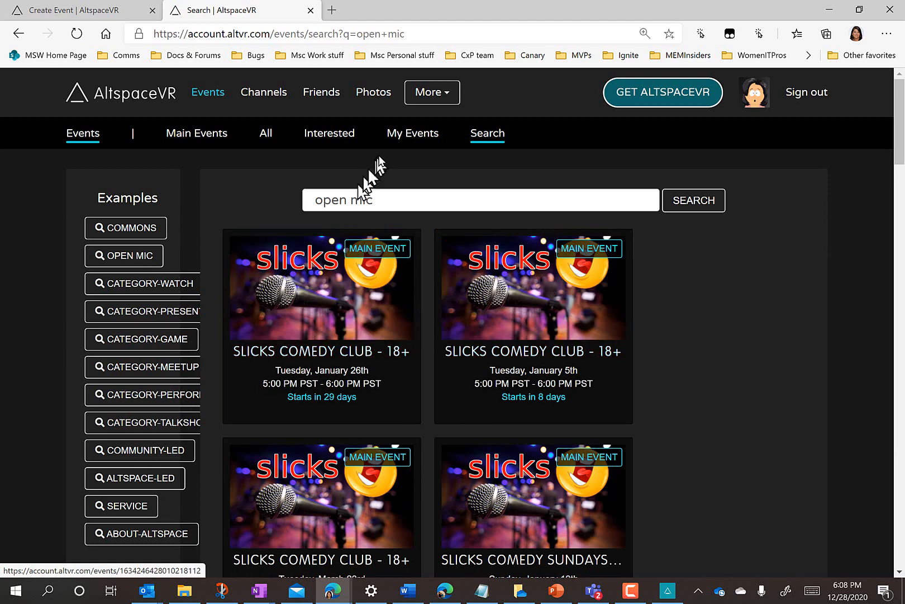
{"action": "left_click", "coordinate": [117, 11]}
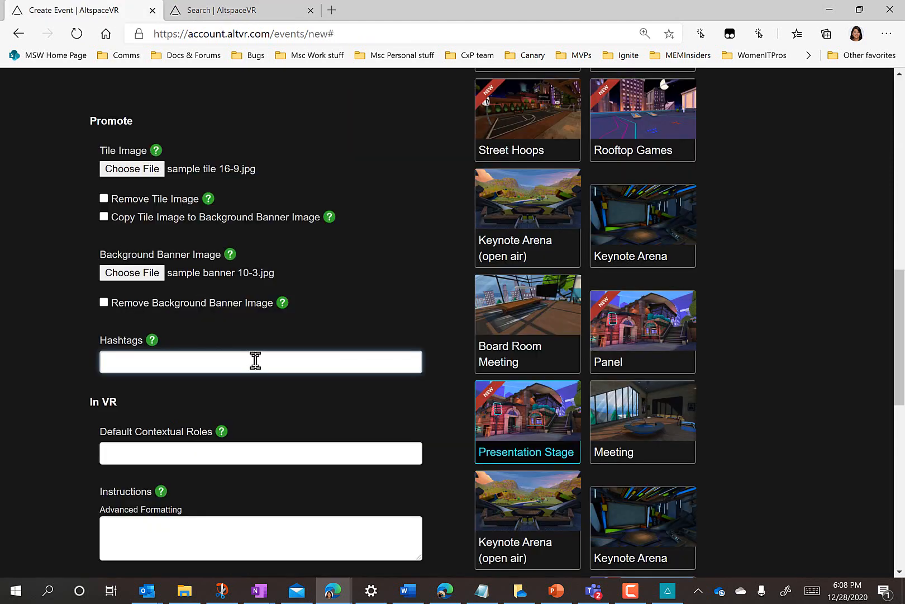
{"action": "type", "text": "GettingStarted"}
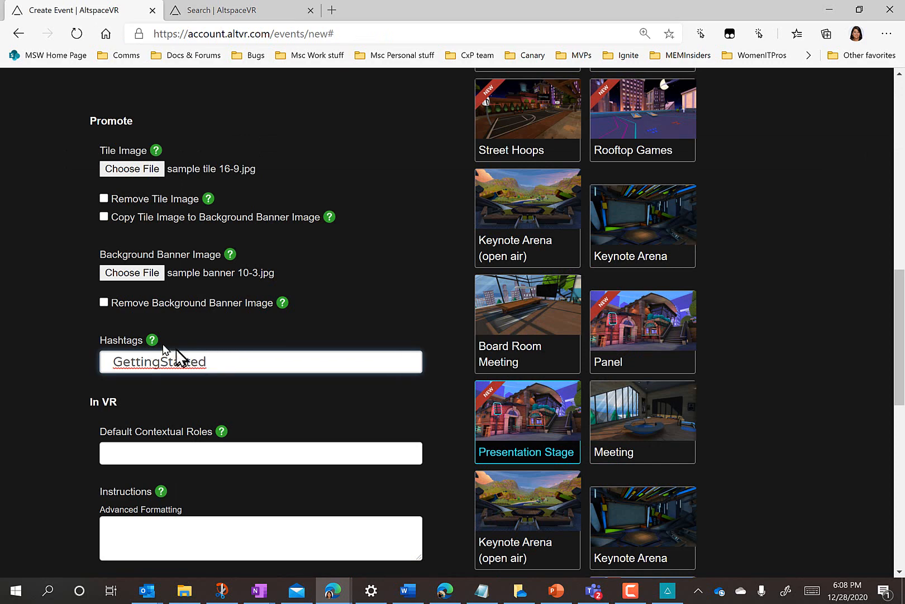
Check the guidance on the event's default contextual roles
{"action": "left_click", "coordinate": [203, 452]}
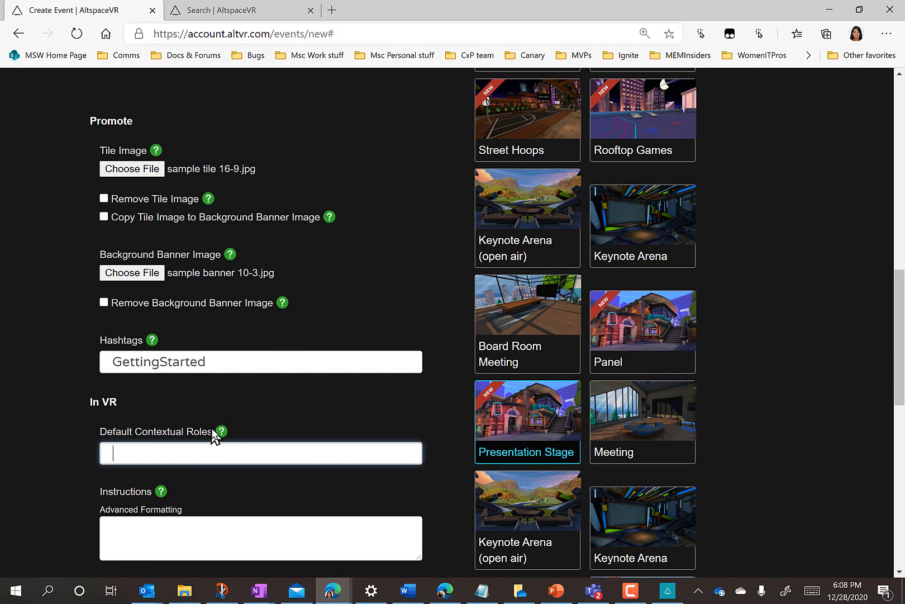
{"action": "mouse_move", "coordinate": [222, 438]}
{"action": "scroll", "coordinate": [274, 453], "scroll_direction": "down", "scroll_amount": 1}
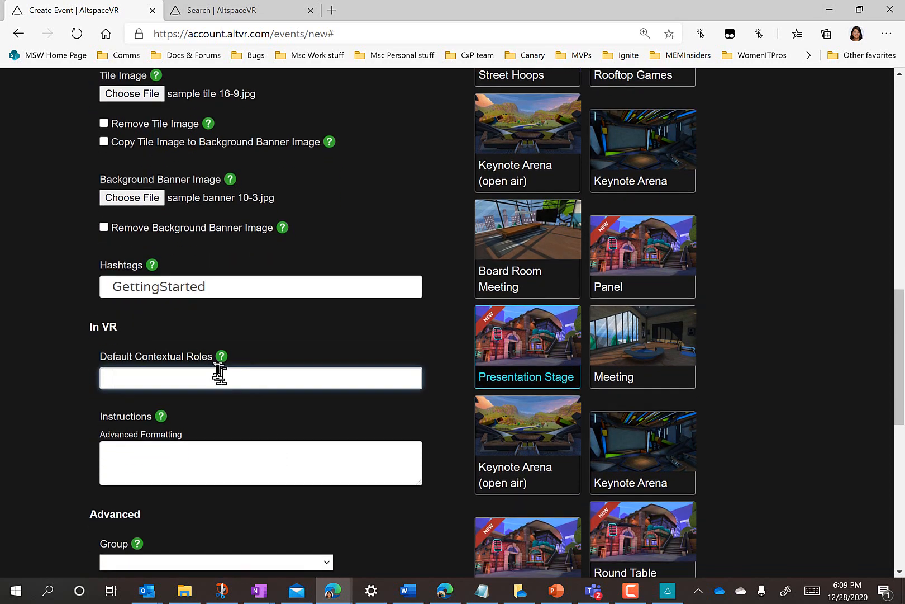
Consult the rich text reference and enter instructions with a red "Icebreaker", bold "What is your favorite holiday?" and italic "ask 5 people"
{"action": "left_click", "coordinate": [158, 453]}
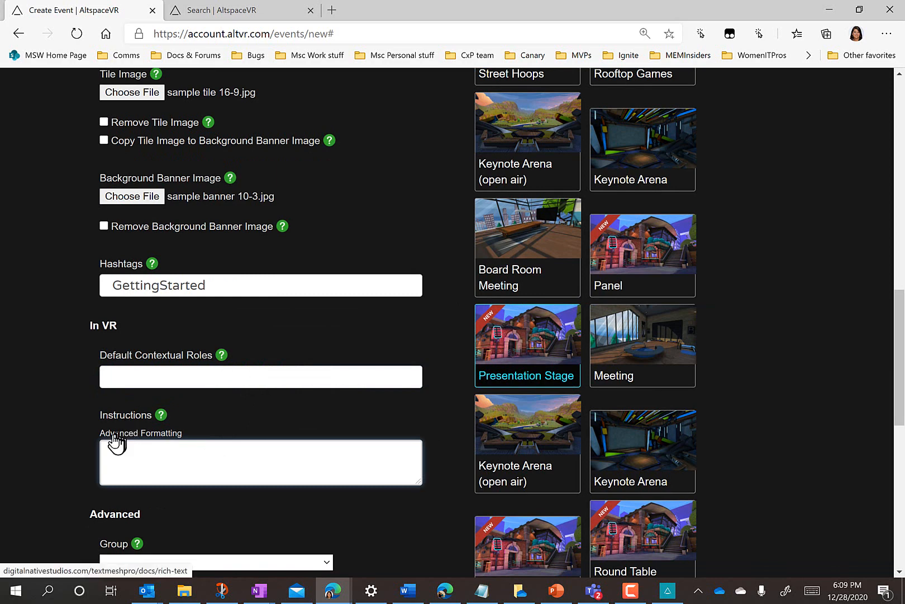
{"action": "left_click", "coordinate": [172, 437]}
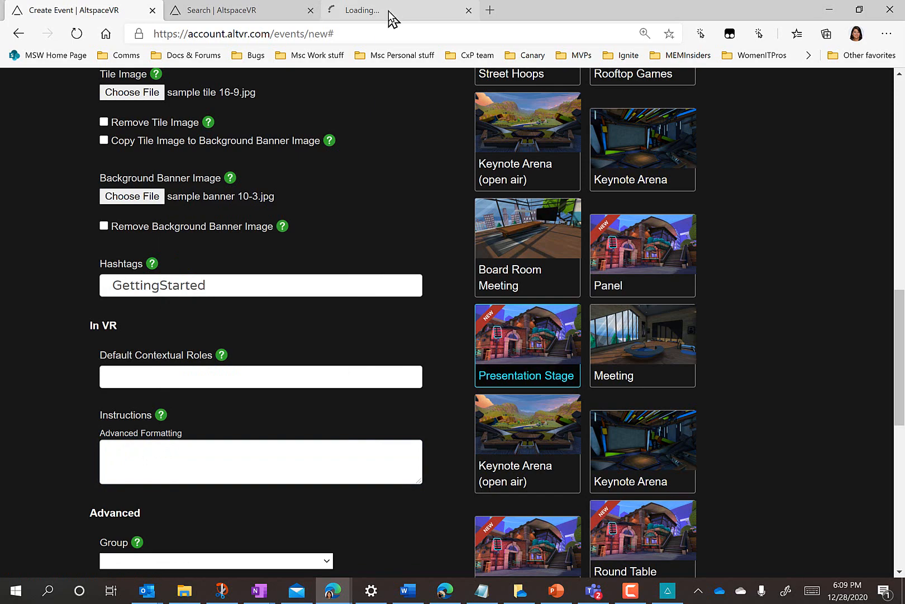
{"action": "left_click", "coordinate": [394, 10]}
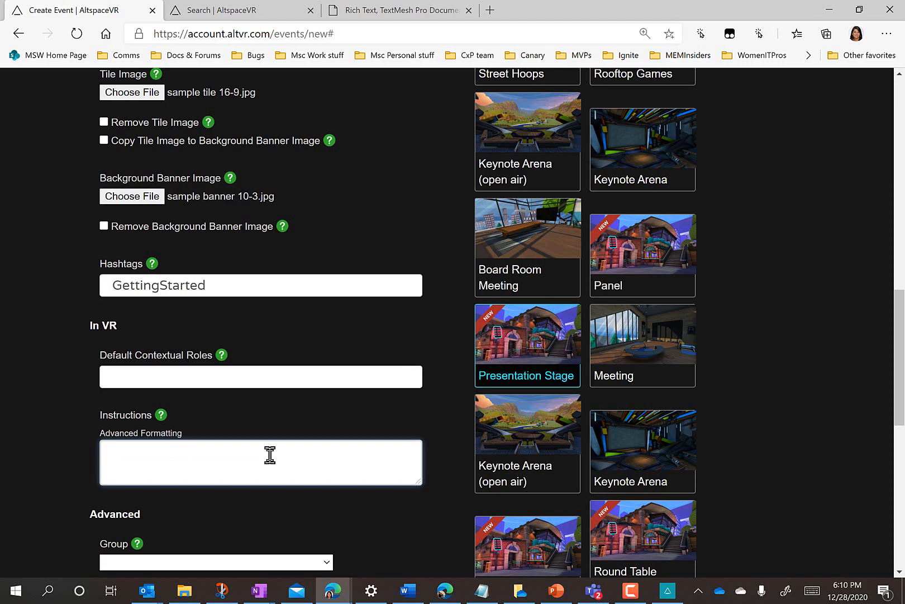
{"action": "type", "text": "<color=\"red\"> Icebreaker</color> <b>What is your favorite holiday?</b>"}
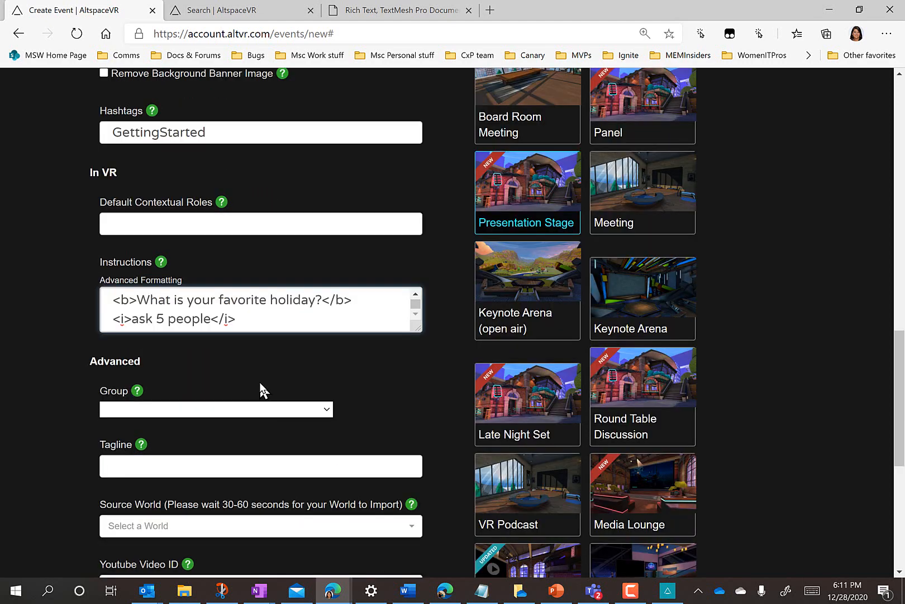
Open the form for creating a new group, examine its Users and Member Emails guidance, and return to the event form
{"action": "scroll", "coordinate": [259, 383], "scroll_direction": "down", "scroll_amount": 1}
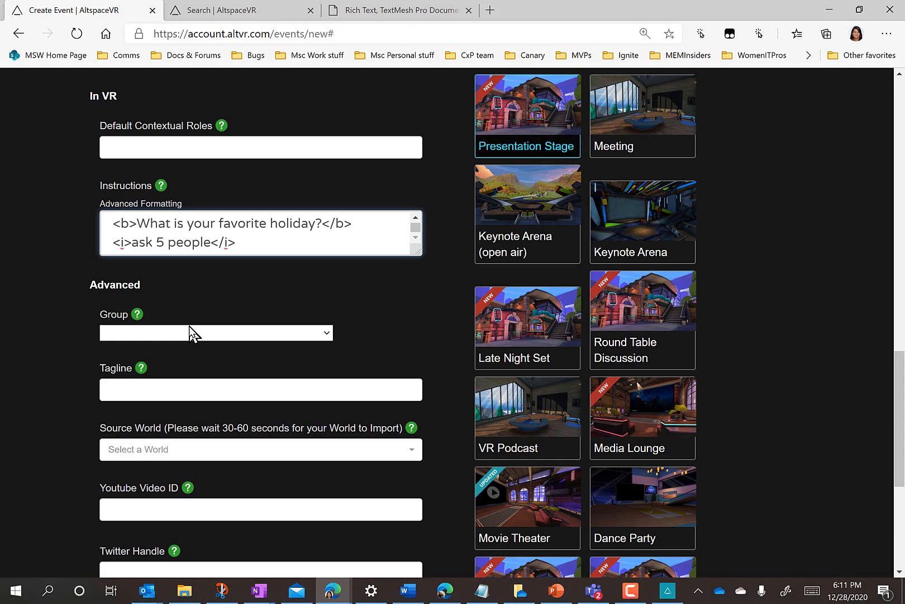
{"action": "left_click", "coordinate": [244, 12]}
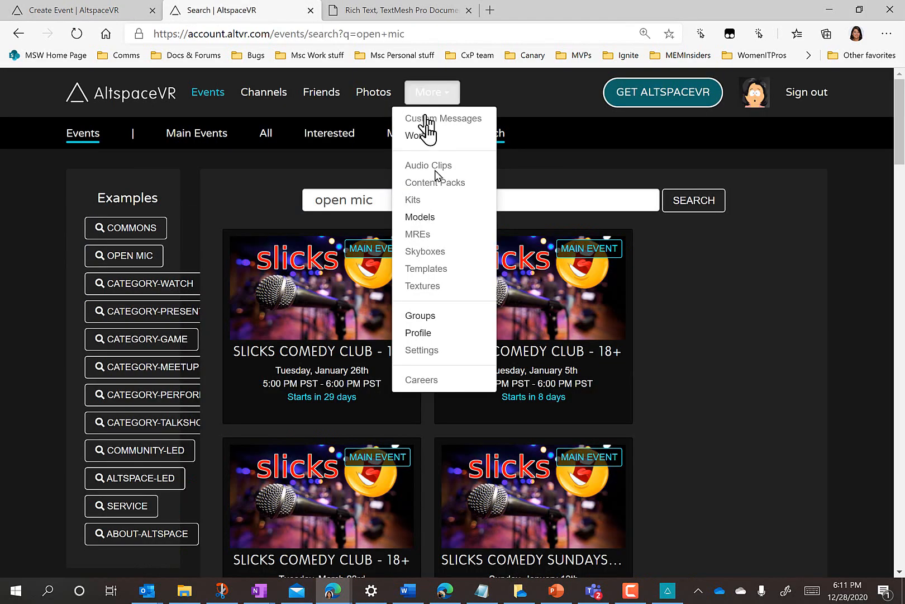
{"action": "left_click", "coordinate": [437, 316]}
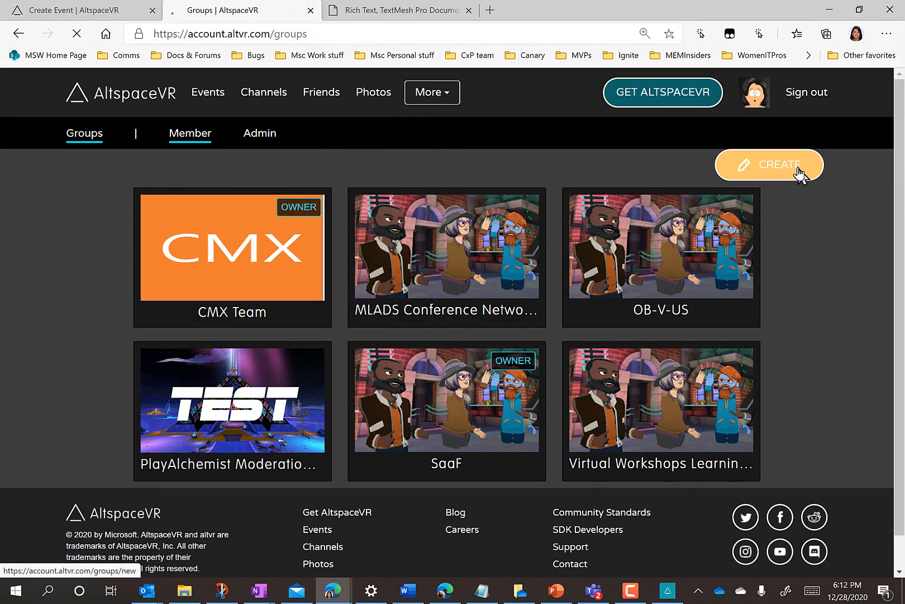
{"action": "left_click", "coordinate": [799, 171]}
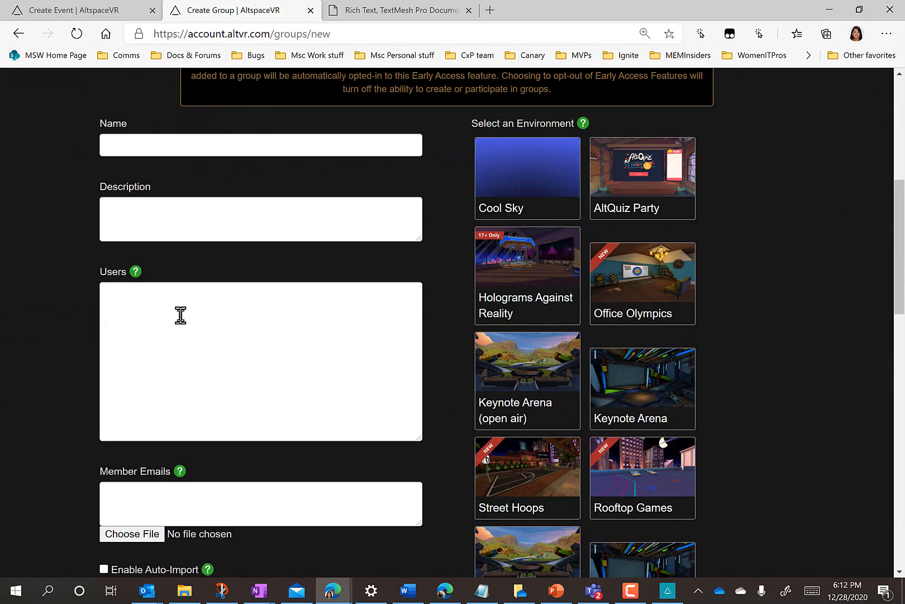
{"action": "left_click", "coordinate": [180, 315]}
{"action": "mouse_move", "coordinate": [135, 272]}
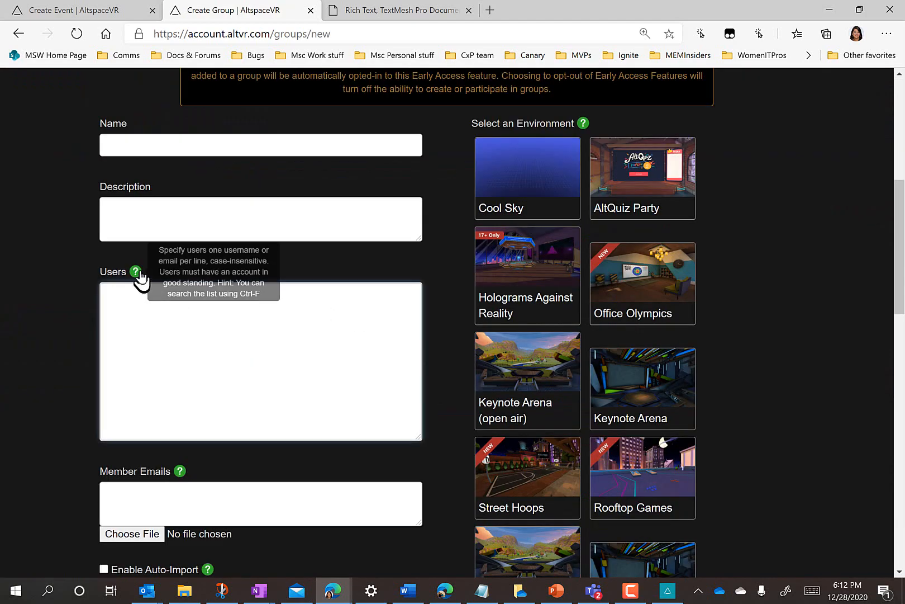
{"action": "mouse_move", "coordinate": [180, 474]}
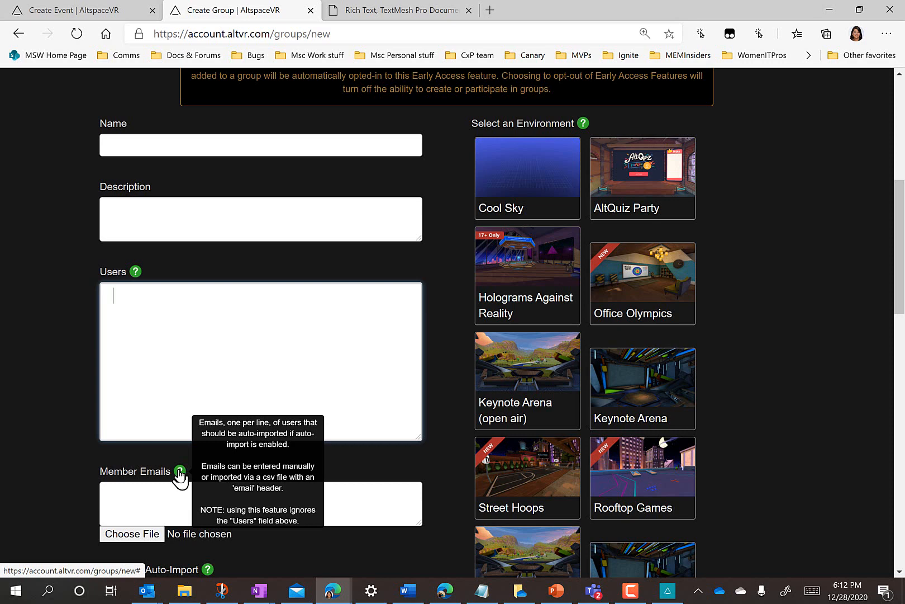
{"action": "scroll", "coordinate": [246, 392], "scroll_direction": "down", "scroll_amount": 3}
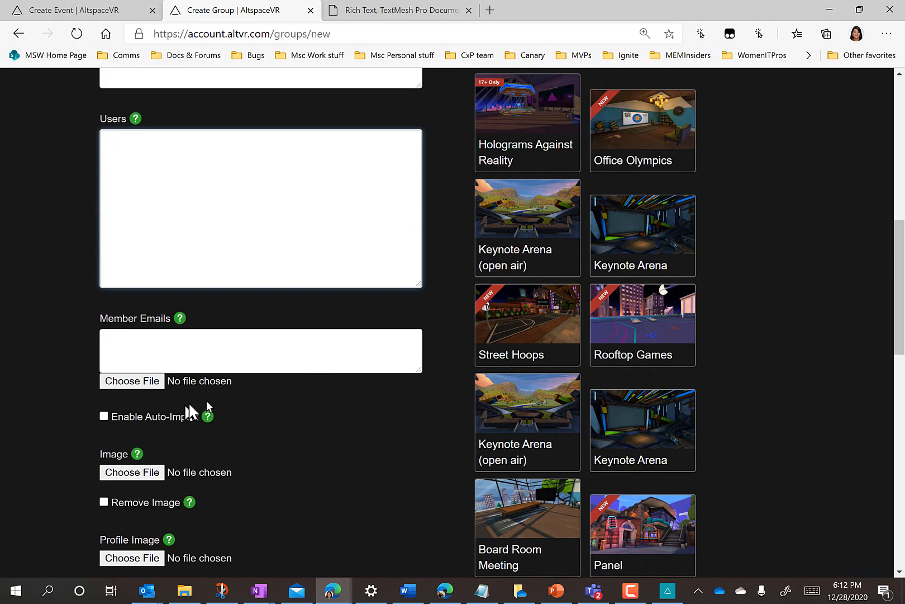
{"action": "scroll", "coordinate": [223, 402], "scroll_direction": "down", "scroll_amount": 4}
{"action": "key", "text": "ctrl+shift+Tab"}
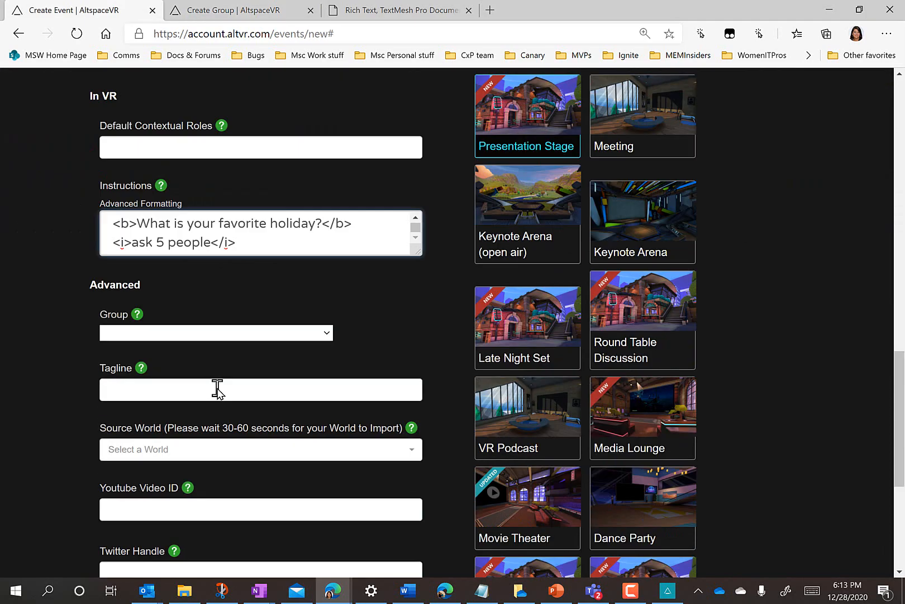
View the available groups without assigning one, and set the event's tagline to "This is where the tagline goes"
{"action": "scroll", "coordinate": [216, 386], "scroll_direction": "down", "scroll_amount": 3}
{"action": "left_click", "coordinate": [191, 181]}
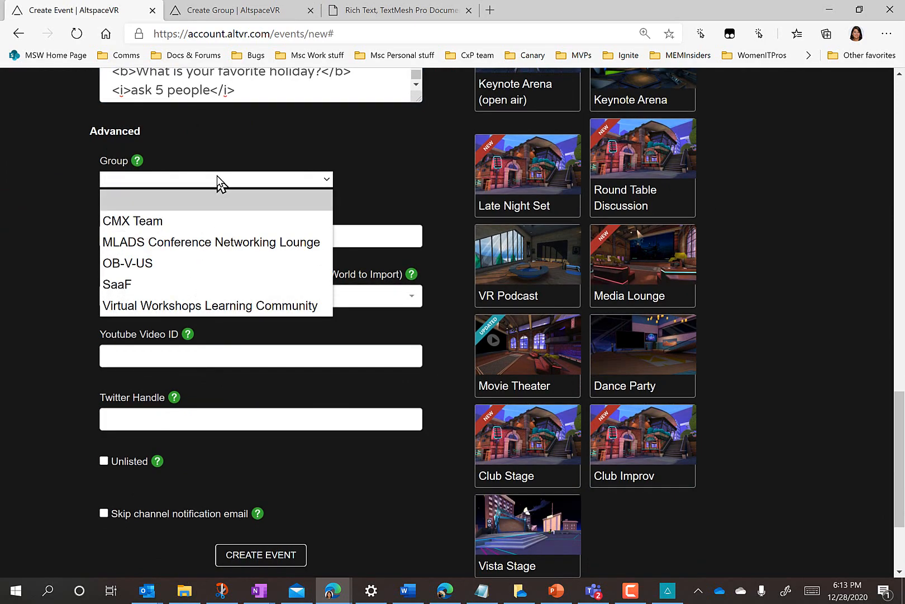
{"action": "left_click", "coordinate": [214, 183]}
{"action": "left_click", "coordinate": [213, 234]}
{"action": "type", "text": "This is where the tagline goes"}
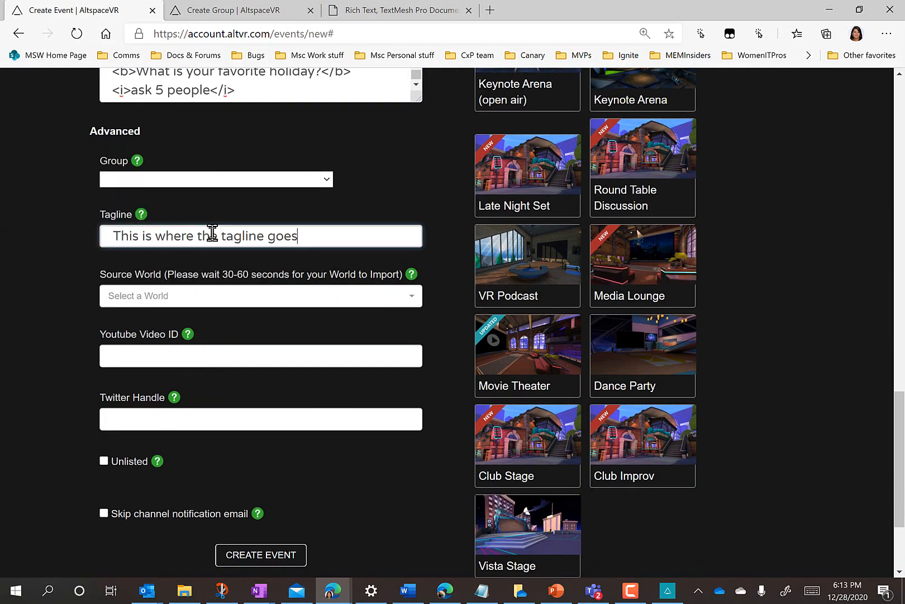
Review the event form from its name and template choices down to the Source World option
{"action": "scroll", "coordinate": [230, 217], "scroll_direction": "up", "scroll_amount": 15}
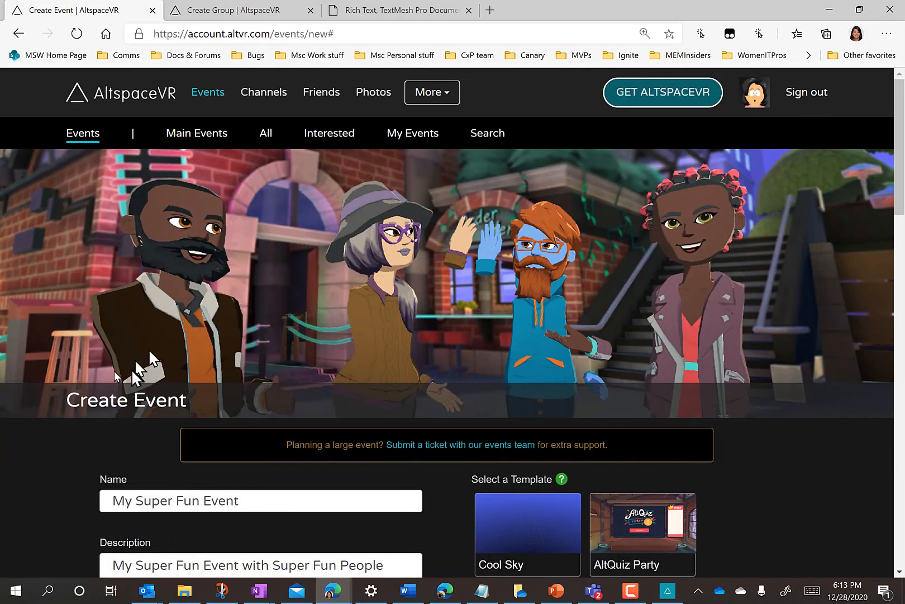
{"action": "scroll", "coordinate": [291, 397], "scroll_direction": "down", "scroll_amount": 15}
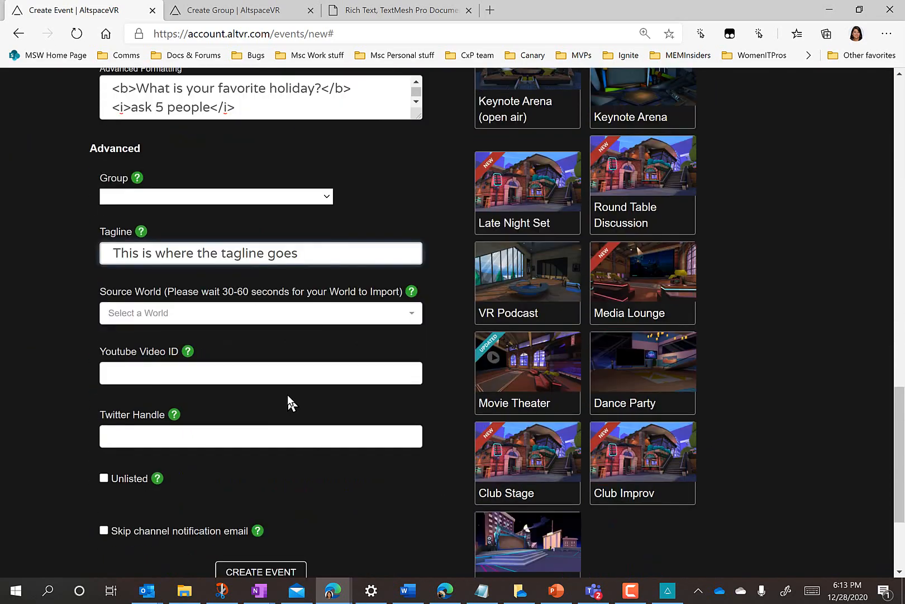
{"action": "scroll", "coordinate": [288, 395], "scroll_direction": "down", "scroll_amount": 1}
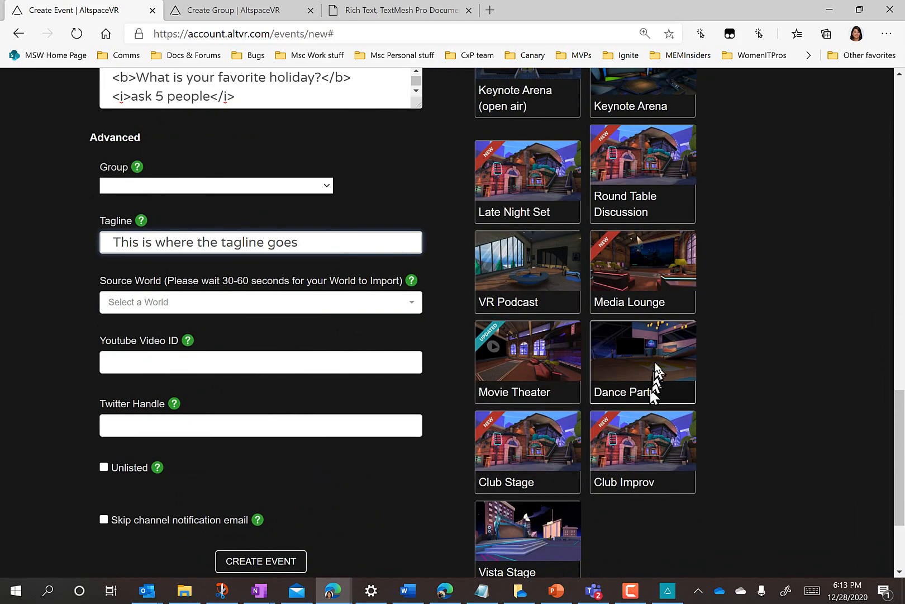
{"action": "scroll", "coordinate": [654, 375], "scroll_direction": "up", "scroll_amount": 9}
{"action": "scroll", "coordinate": [656, 369], "scroll_direction": "up", "scroll_amount": 3}
{"action": "scroll", "coordinate": [655, 368], "scroll_direction": "up", "scroll_amount": 8}
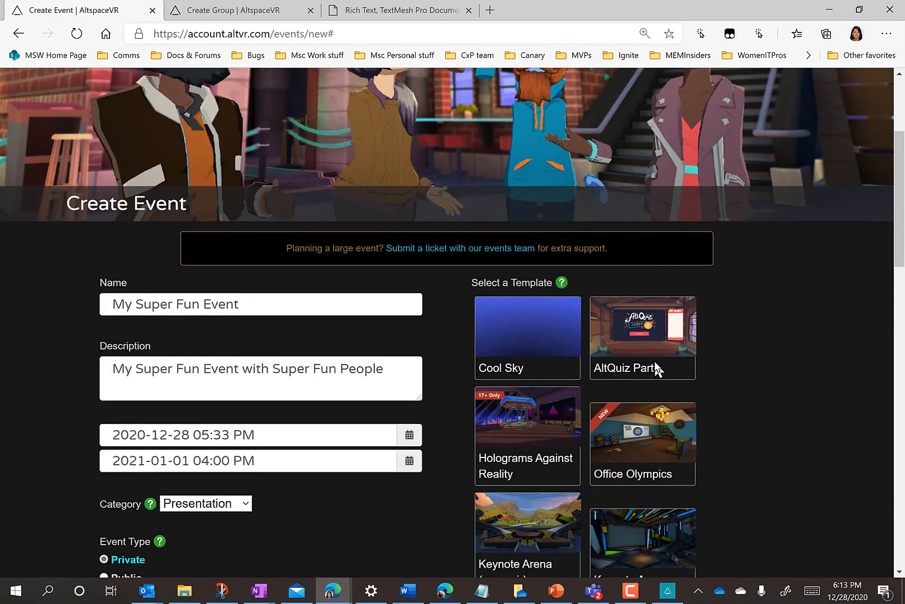
{"action": "scroll", "coordinate": [654, 375], "scroll_direction": "down", "scroll_amount": 8}
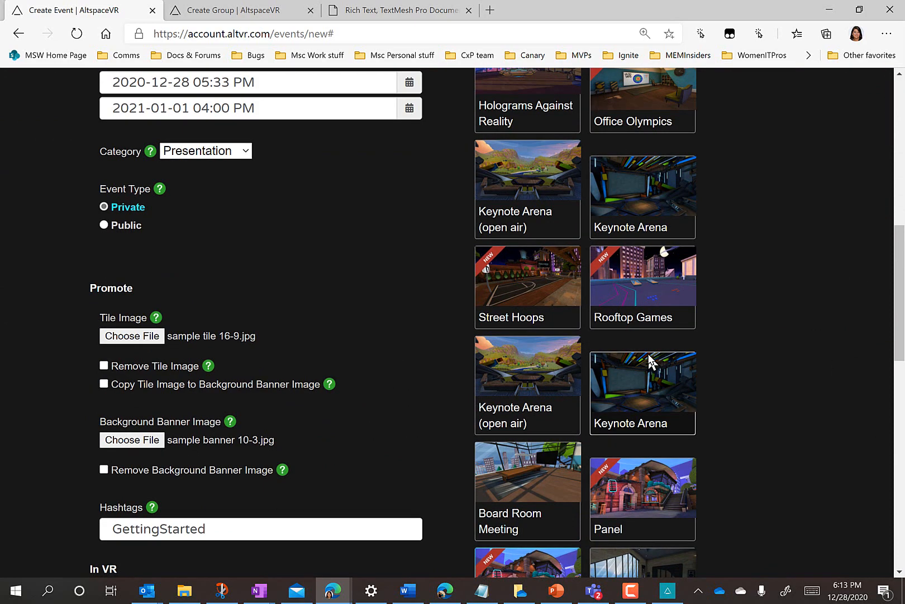
{"action": "scroll", "coordinate": [650, 355], "scroll_direction": "down", "scroll_amount": 7}
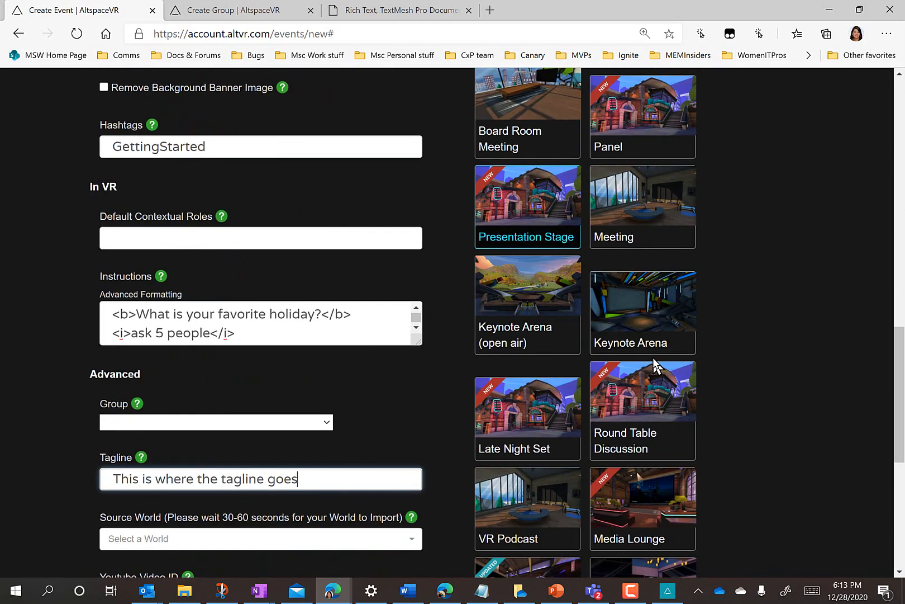
{"action": "scroll", "coordinate": [655, 369], "scroll_direction": "down", "scroll_amount": 1}
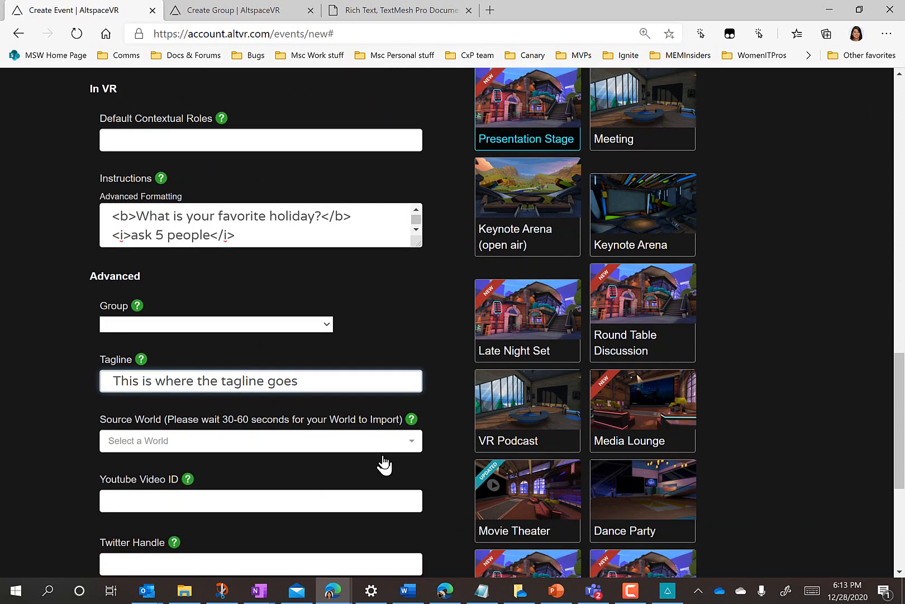
Copy the ID XUKDuueQmDg from the YouTube video's address and enter it as the event's Youtube Video ID
{"action": "scroll", "coordinate": [382, 455], "scroll_direction": "down", "scroll_amount": 1}
{"action": "left_click", "coordinate": [121, 446]}
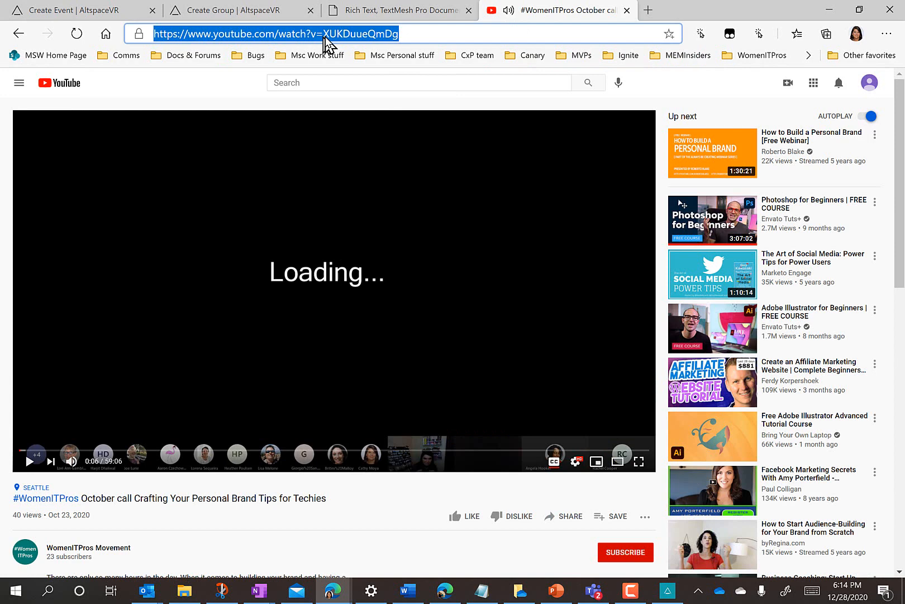
{"action": "left_click", "coordinate": [325, 35]}
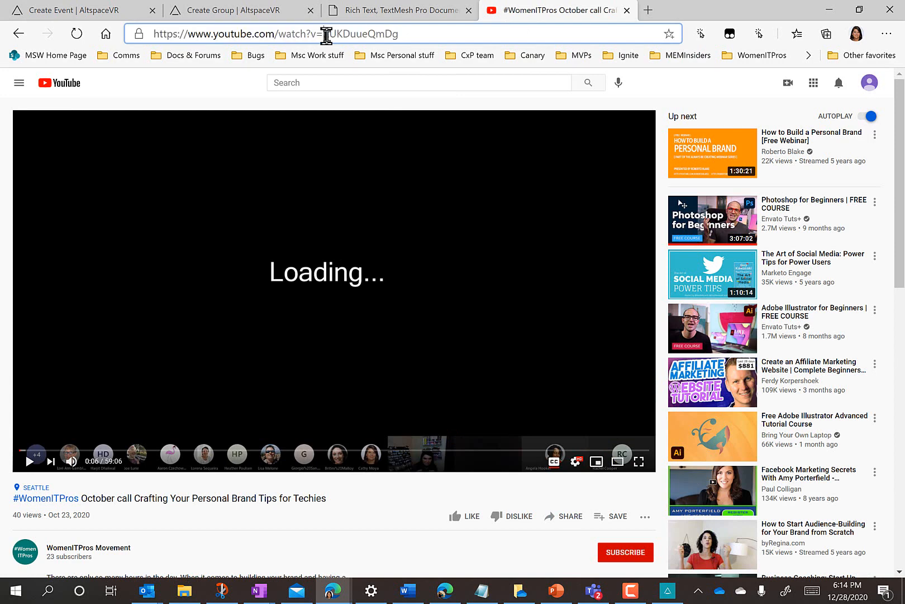
{"action": "left_click_drag", "start_coordinate": [322, 34], "coordinate": [436, 36]}
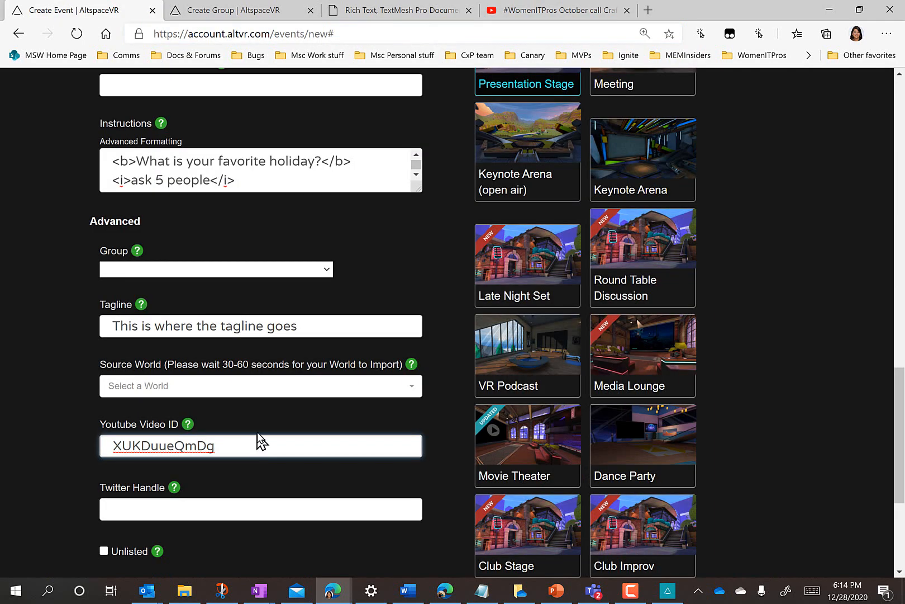
{"action": "scroll", "coordinate": [259, 433], "scroll_direction": "down", "scroll_amount": 2}
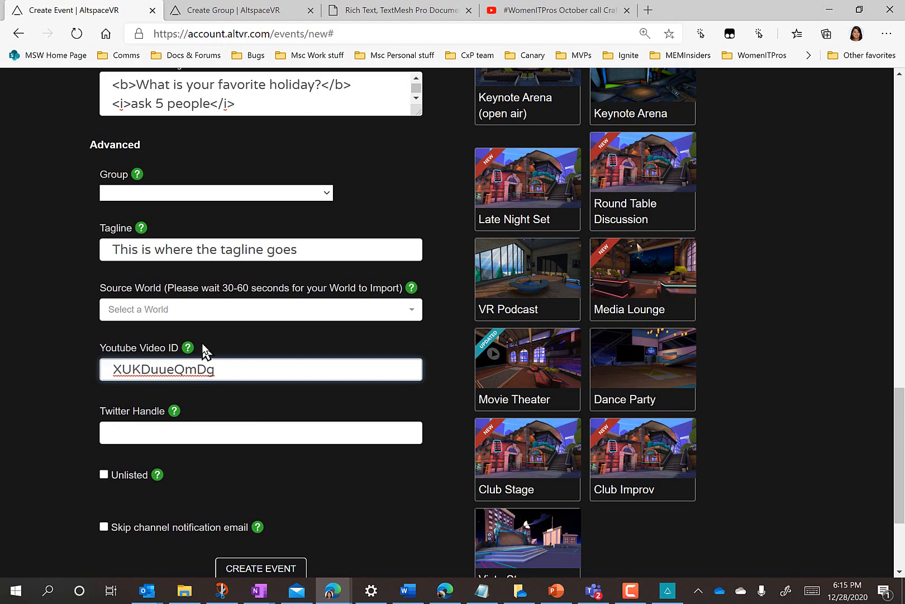
{"action": "scroll", "coordinate": [220, 371], "scroll_direction": "down", "scroll_amount": 1}
{"action": "left_click", "coordinate": [170, 355]}
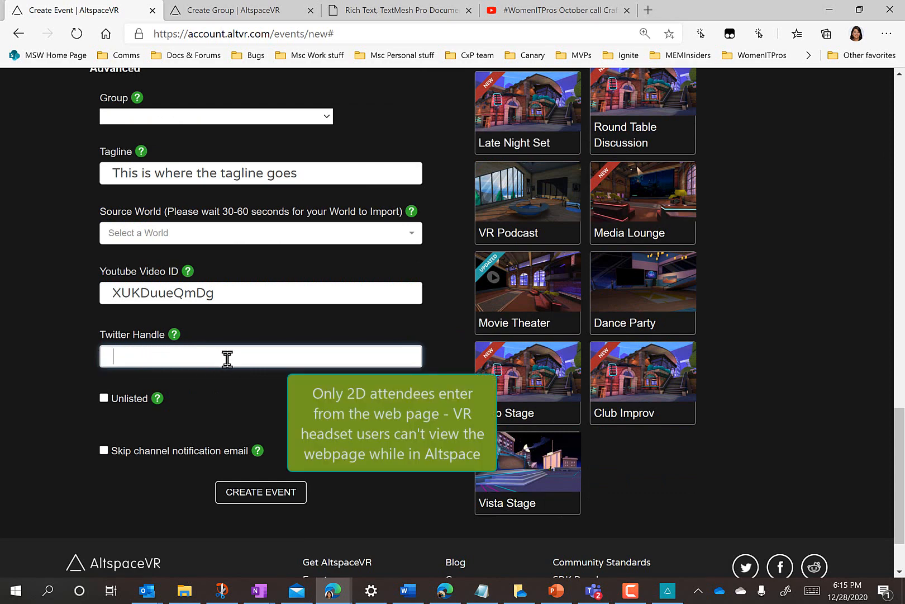
{"action": "type", "text": "@AltspaceVR"}
{"action": "mouse_move", "coordinate": [156, 399]}
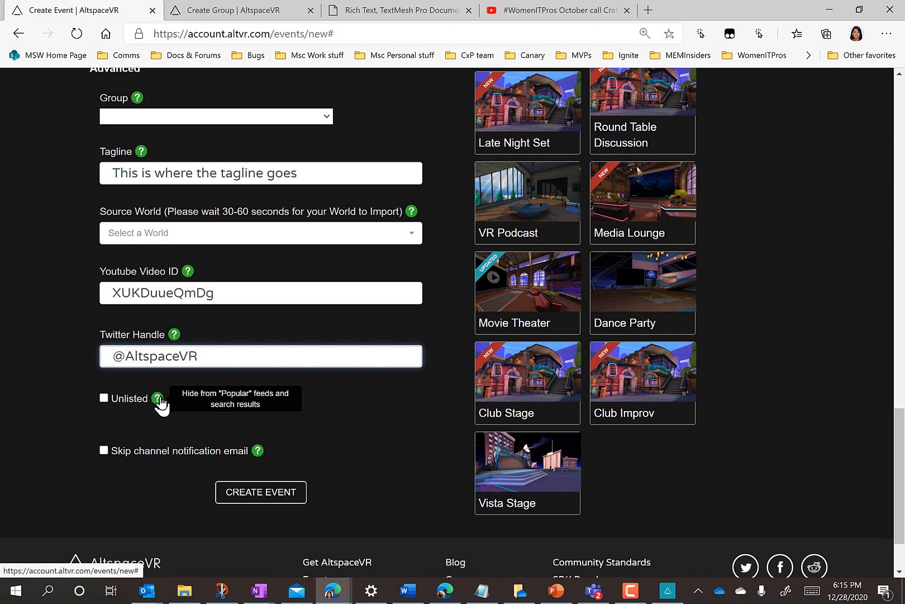
Check the help on skipping the channel notification email and view the Educators in VR page among the featured channels
{"action": "mouse_move", "coordinate": [257, 453]}
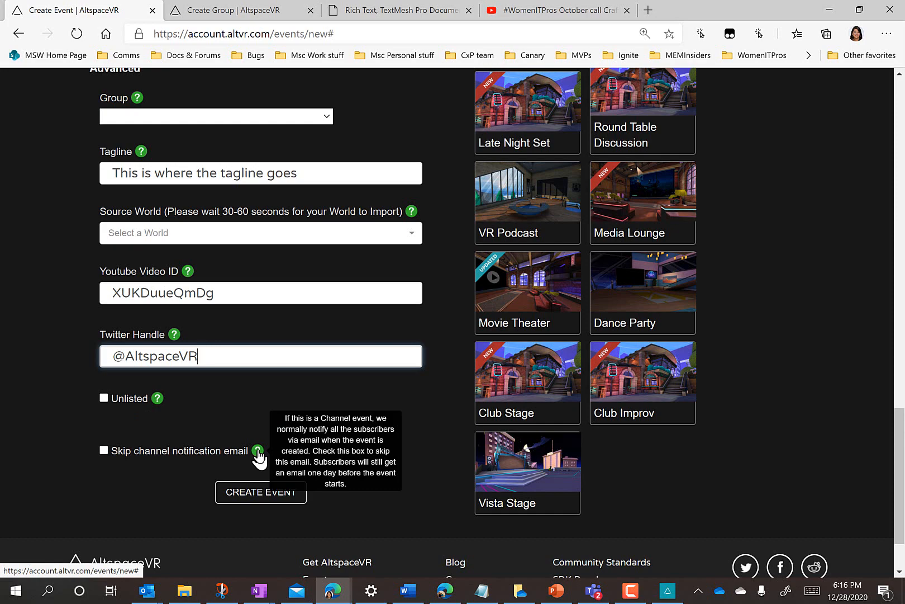
{"action": "left_click", "coordinate": [258, 12]}
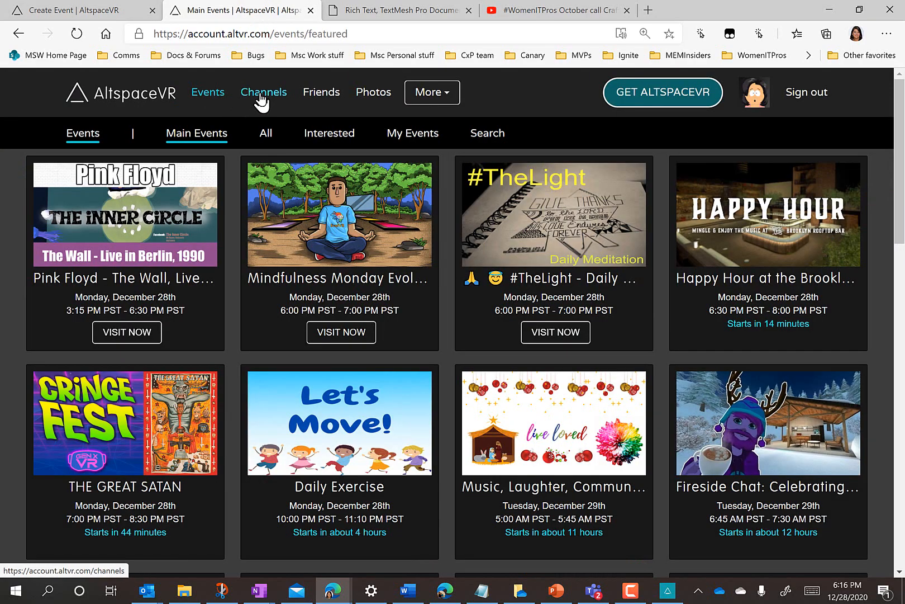
{"action": "left_click", "coordinate": [261, 96]}
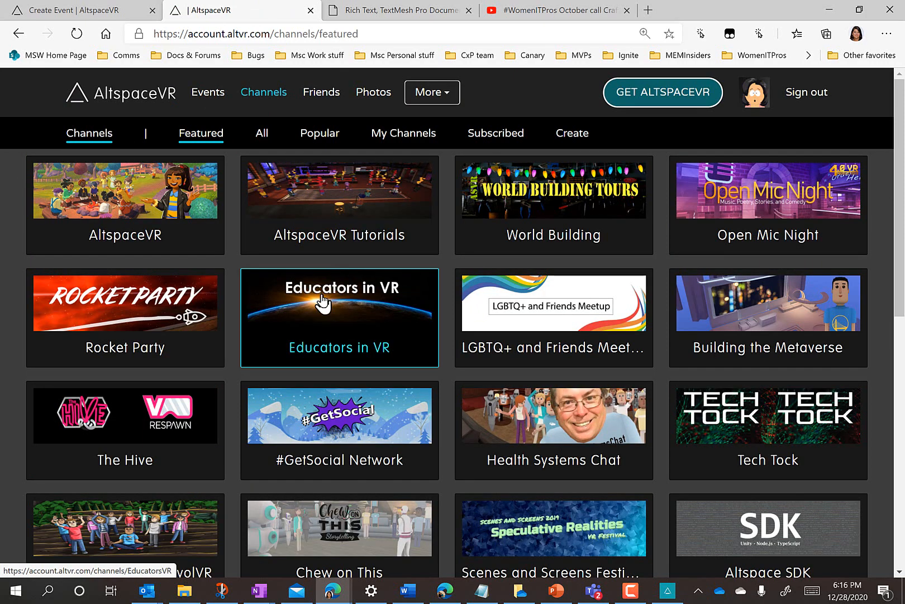
{"action": "left_click", "coordinate": [323, 305]}
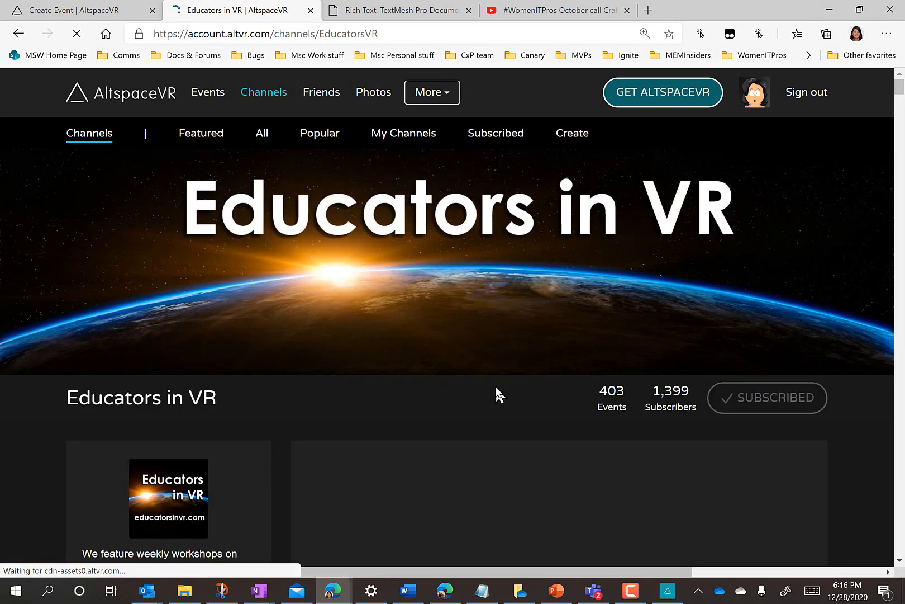
{"action": "scroll", "coordinate": [495, 394], "scroll_direction": "down", "scroll_amount": 4}
{"action": "left_click", "coordinate": [58, 14]}
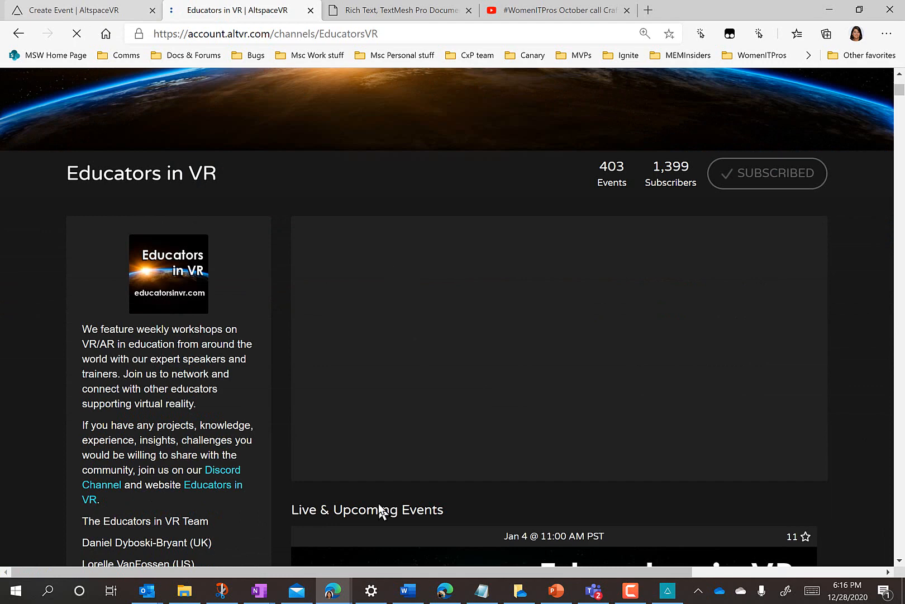
Recheck the channel notification email help, leave the option off and create the event
{"action": "mouse_move", "coordinate": [256, 452]}
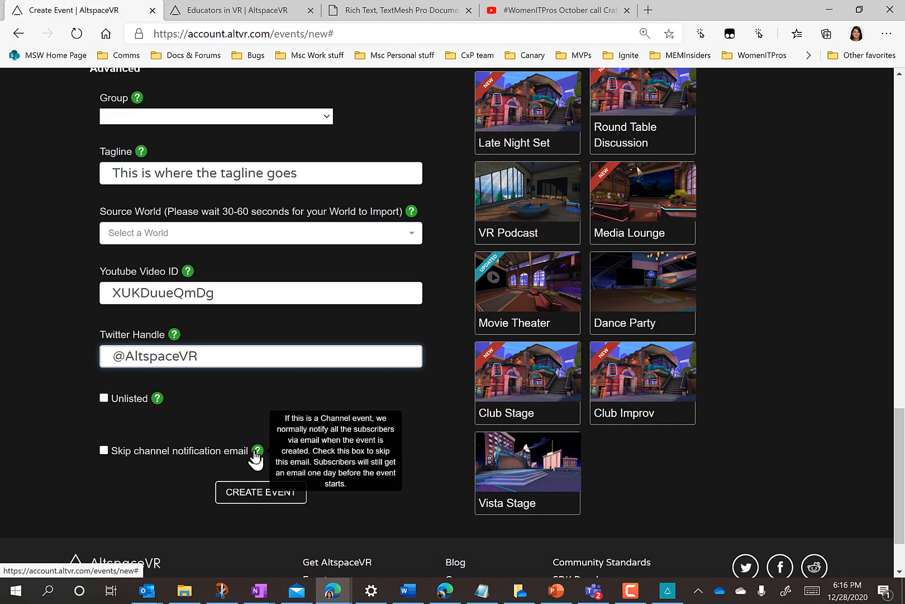
{"action": "scroll", "coordinate": [256, 455], "scroll_direction": "down", "scroll_amount": 2}
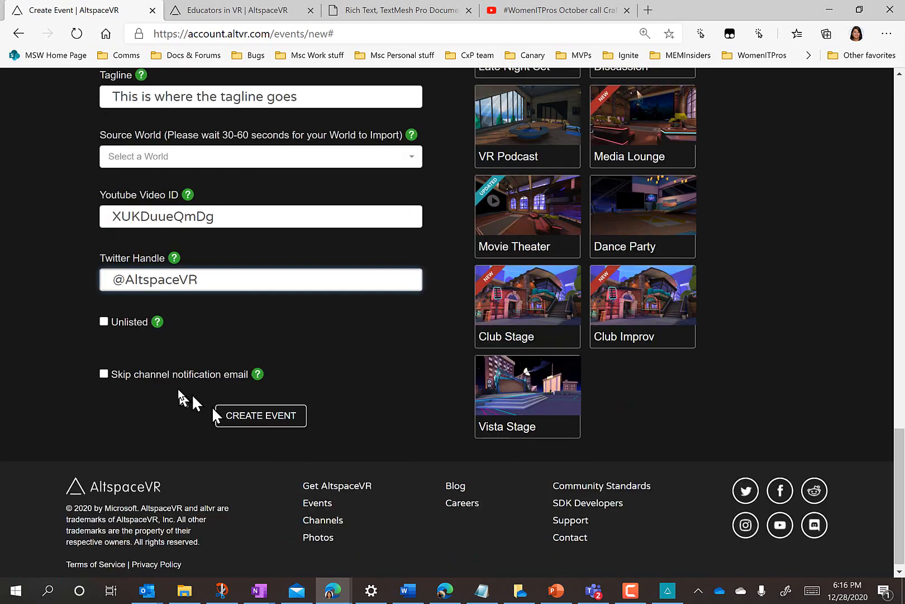
{"action": "left_click", "coordinate": [281, 413]}
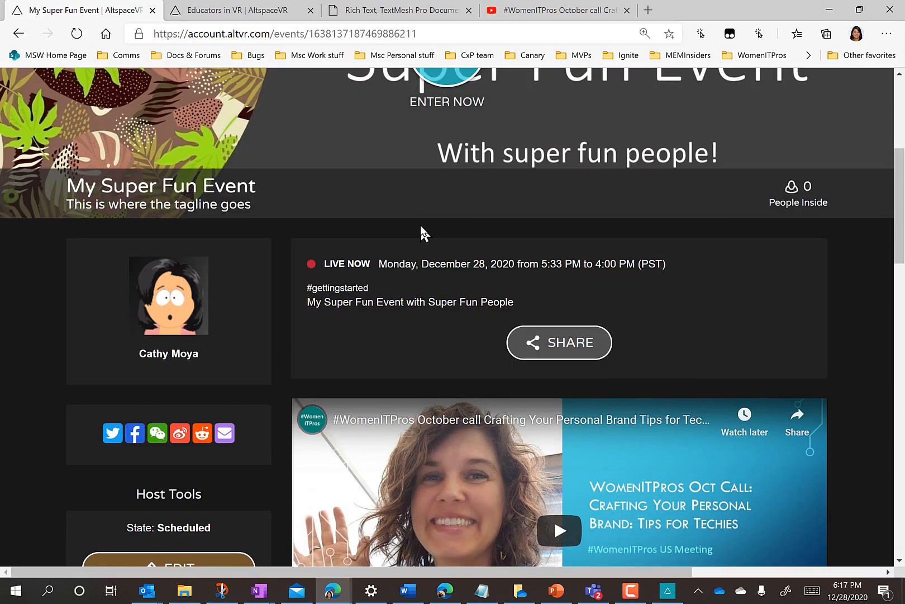
Review the new event's page, from its banner, description and embedded video down to the Tweets feed
{"action": "scroll", "coordinate": [420, 224], "scroll_direction": "down", "scroll_amount": 3}
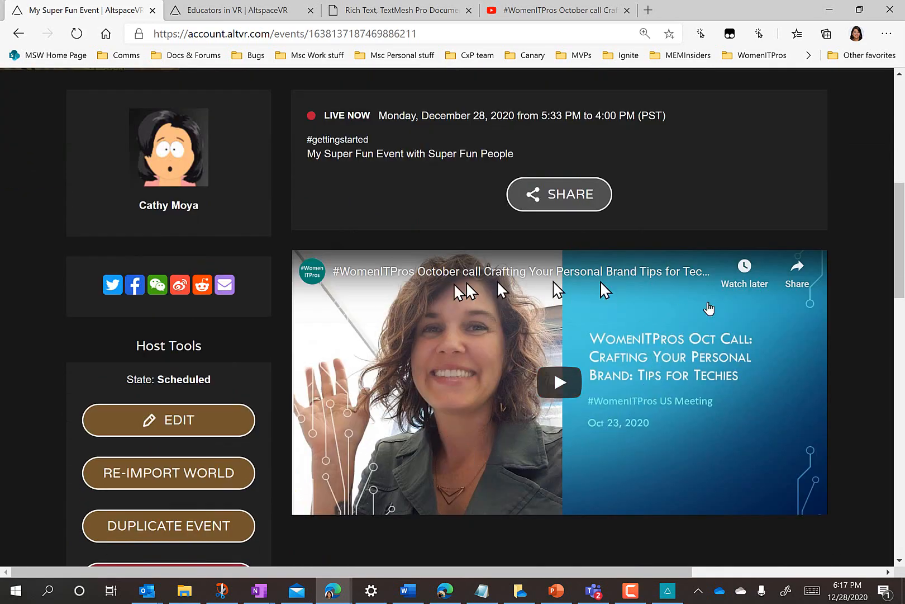
{"action": "scroll", "coordinate": [638, 354], "scroll_direction": "down", "scroll_amount": 9}
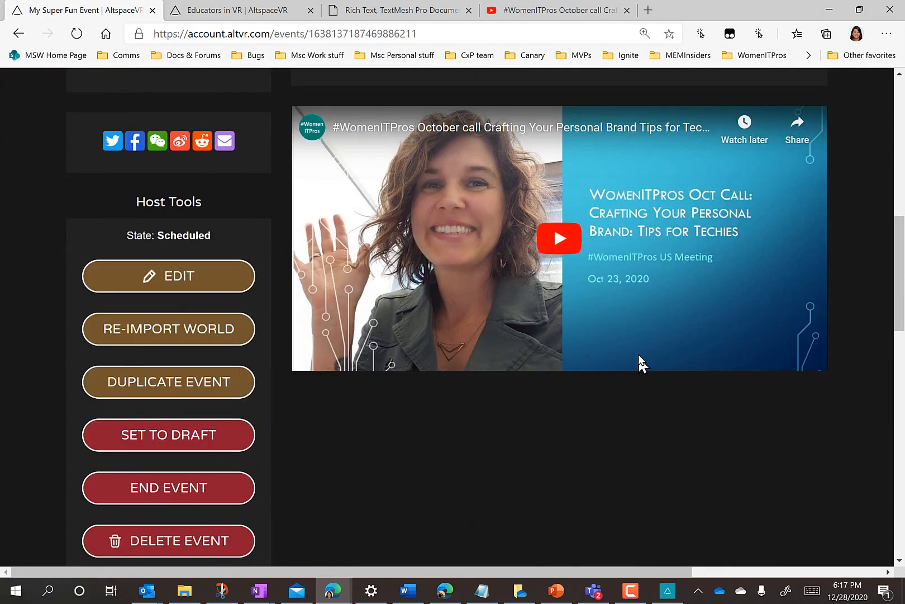
{"action": "scroll", "coordinate": [638, 354], "scroll_direction": "down", "scroll_amount": 7}
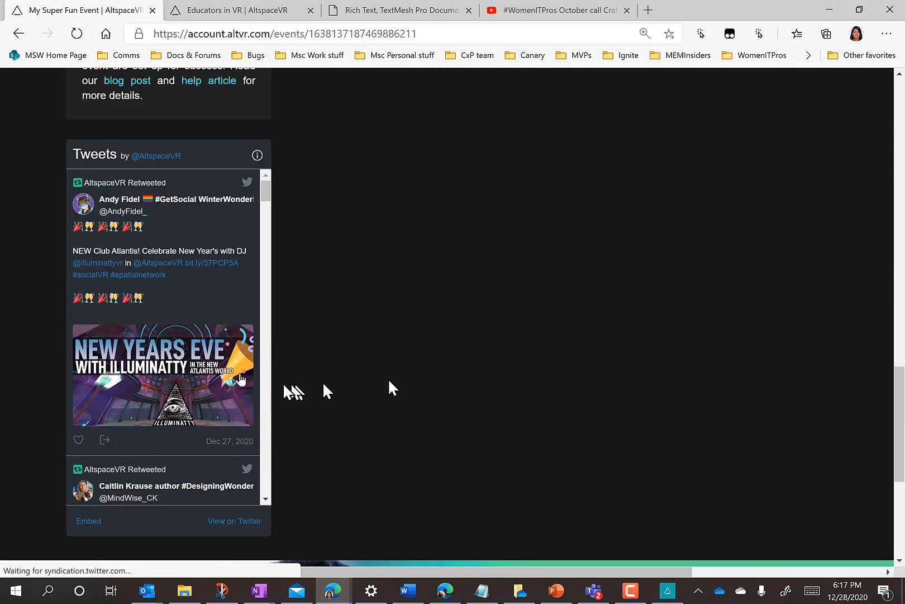
{"action": "scroll", "coordinate": [181, 216], "scroll_direction": "up", "scroll_amount": 4}
{"action": "scroll", "coordinate": [184, 221], "scroll_direction": "up", "scroll_amount": 2}
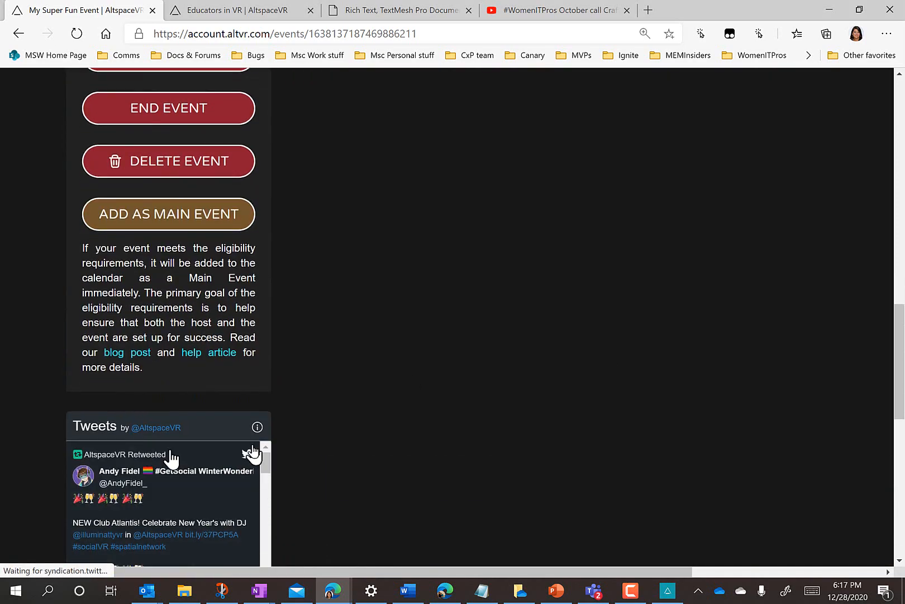
{"action": "scroll", "coordinate": [267, 472], "scroll_direction": "down", "scroll_amount": 1}
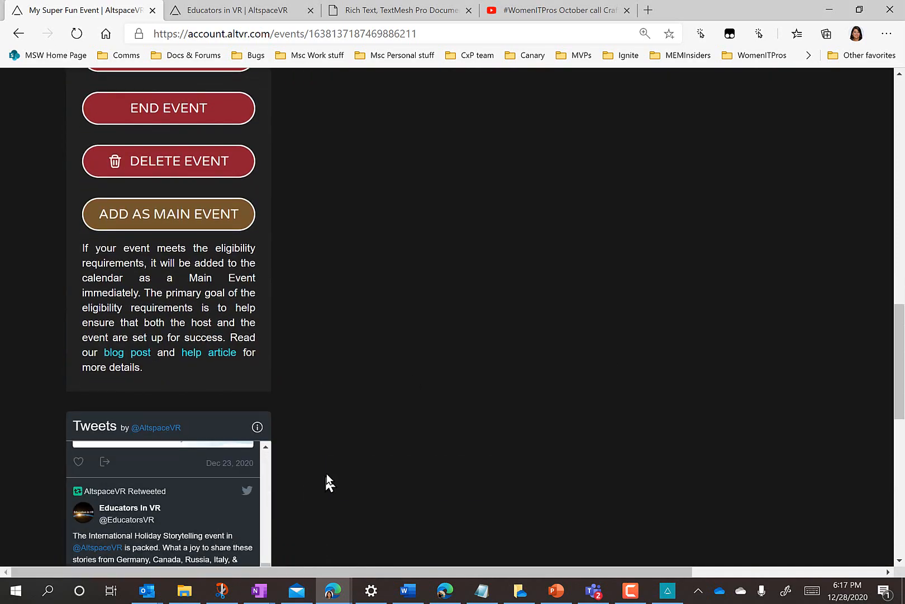
{"action": "scroll", "coordinate": [327, 481], "scroll_direction": "up", "scroll_amount": 10}
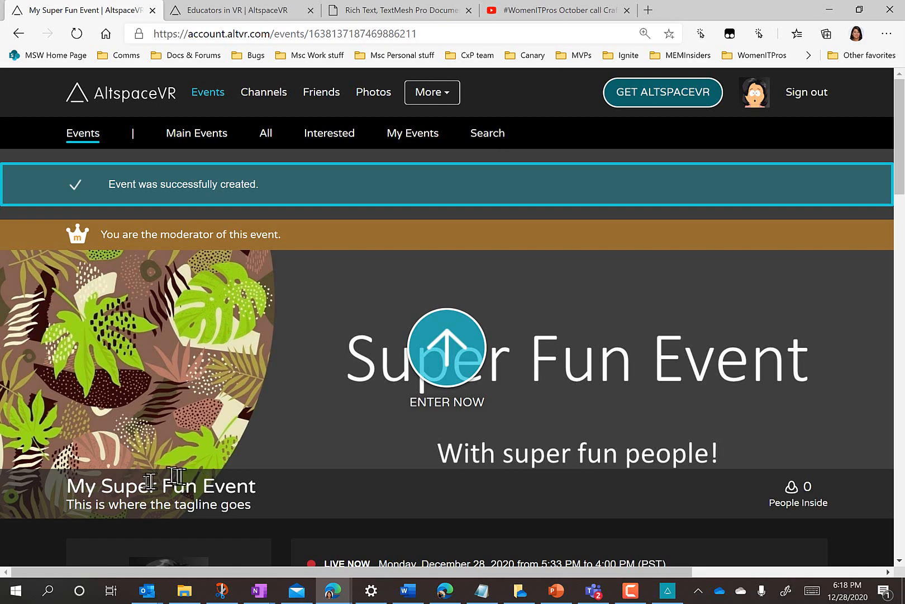
Examine the event's sharing options and Host Tools, from Edit and Set to Draft down to Add as Main Event
{"action": "scroll", "coordinate": [339, 430], "scroll_direction": "down", "scroll_amount": 10}
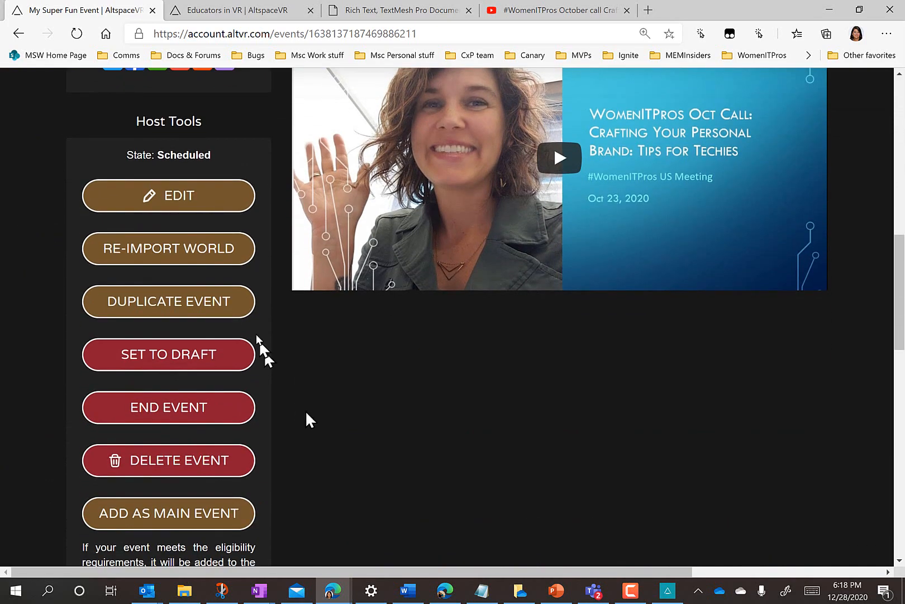
{"action": "scroll", "coordinate": [253, 334], "scroll_direction": "down", "scroll_amount": 1}
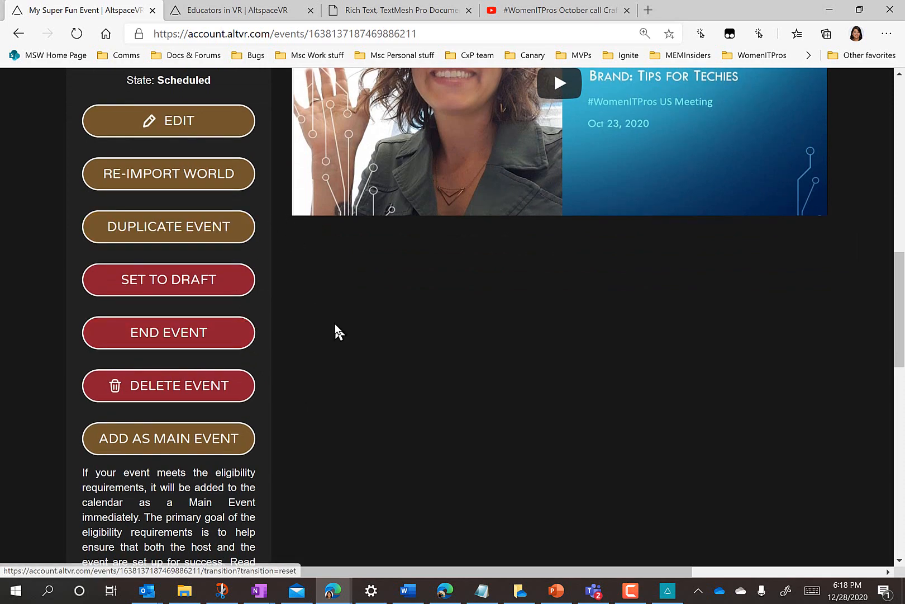
{"action": "scroll", "coordinate": [335, 330], "scroll_direction": "up", "scroll_amount": 4}
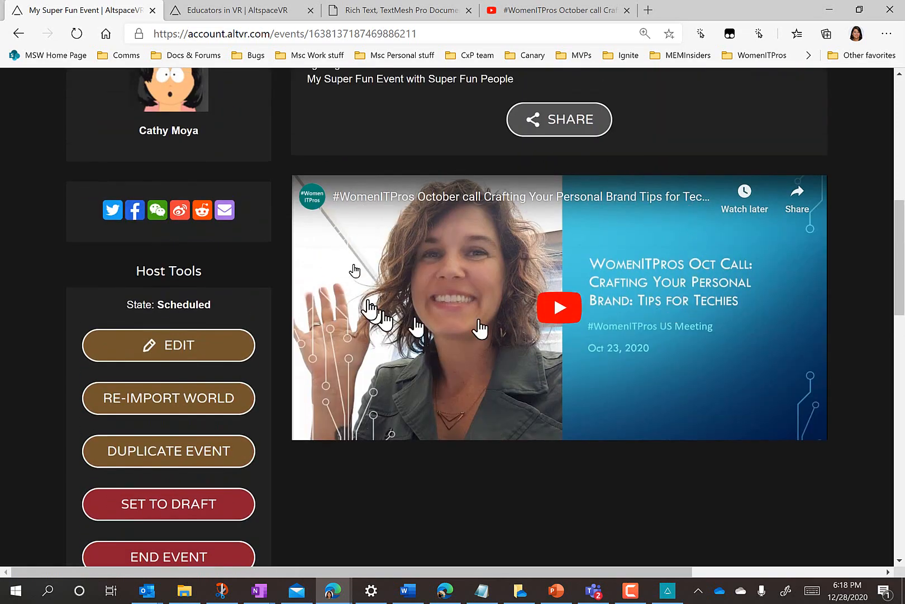
{"action": "scroll", "coordinate": [706, 335], "scroll_direction": "up", "scroll_amount": 4}
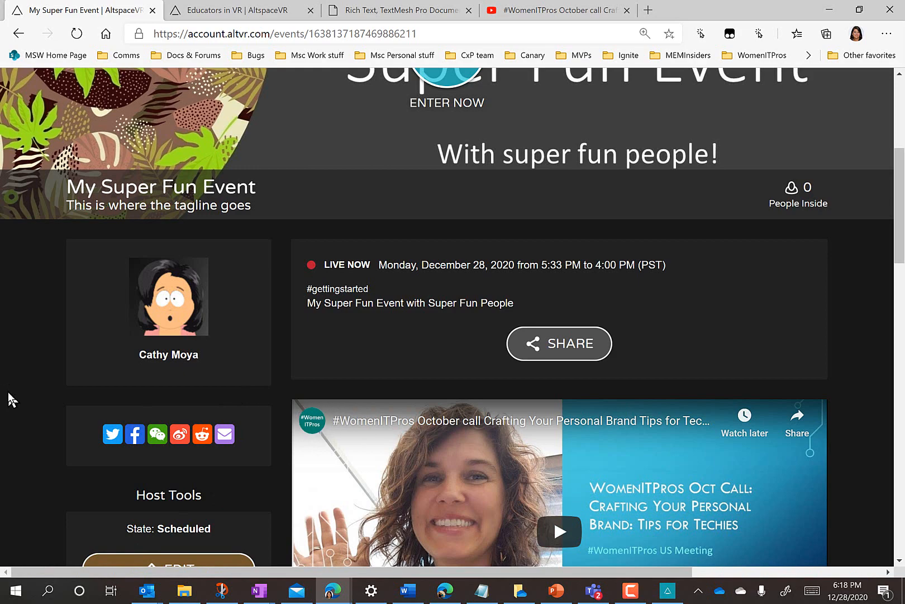
{"action": "scroll", "coordinate": [23, 406], "scroll_direction": "down", "scroll_amount": 5}
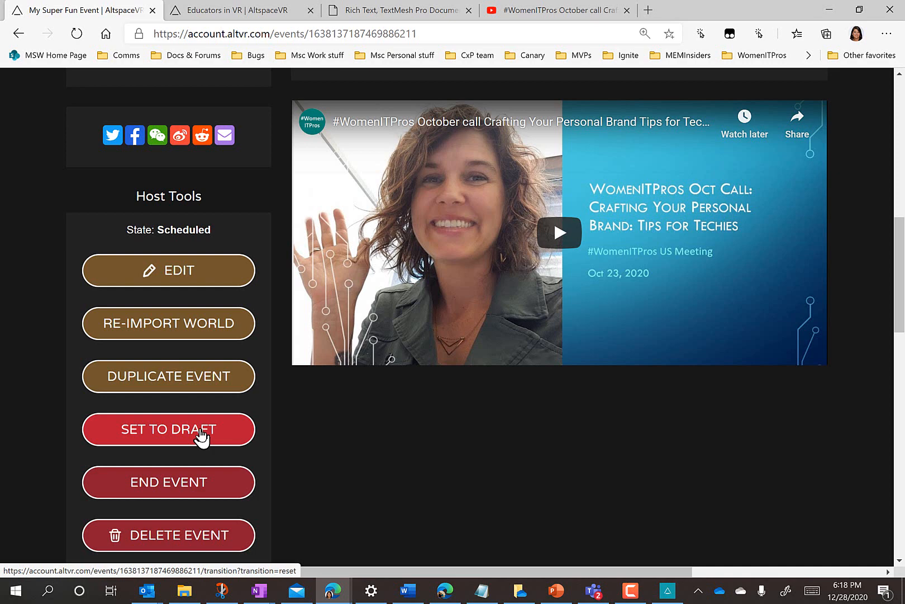
{"action": "scroll", "coordinate": [204, 433], "scroll_direction": "down", "scroll_amount": 5}
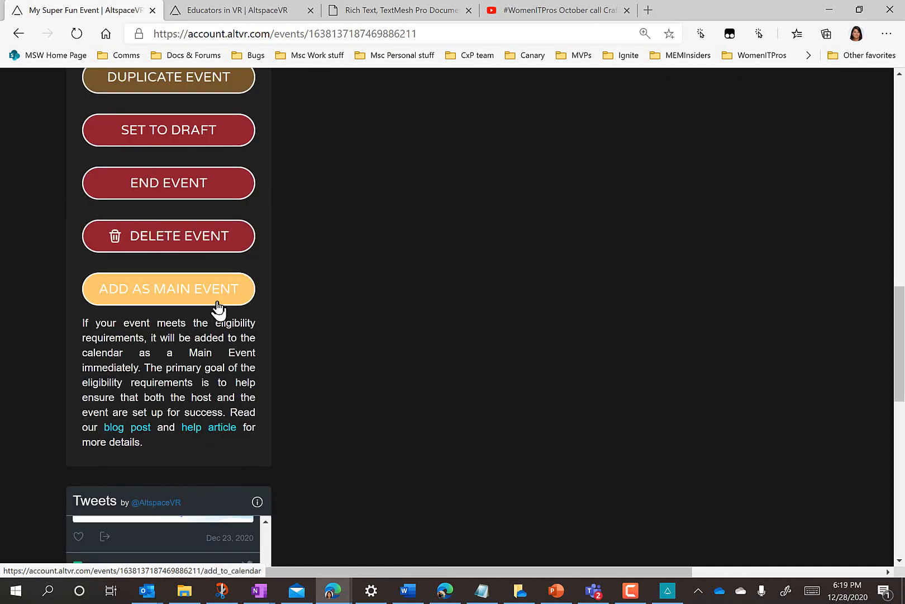
Browse the site's Main Events and compare them with the full list of all events
{"action": "left_click", "coordinate": [178, 12]}
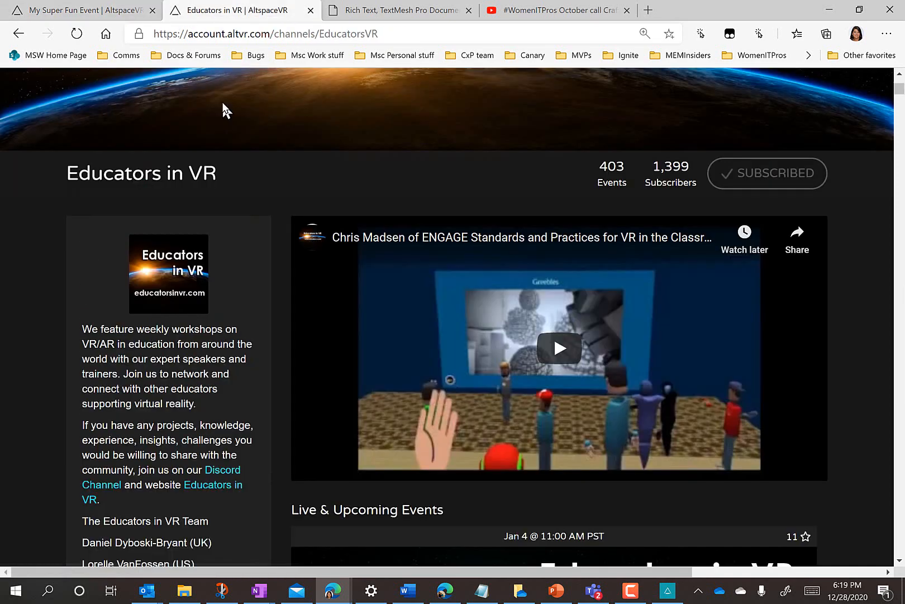
{"action": "scroll", "coordinate": [222, 101], "scroll_direction": "up", "scroll_amount": 4}
{"action": "left_click", "coordinate": [219, 96]}
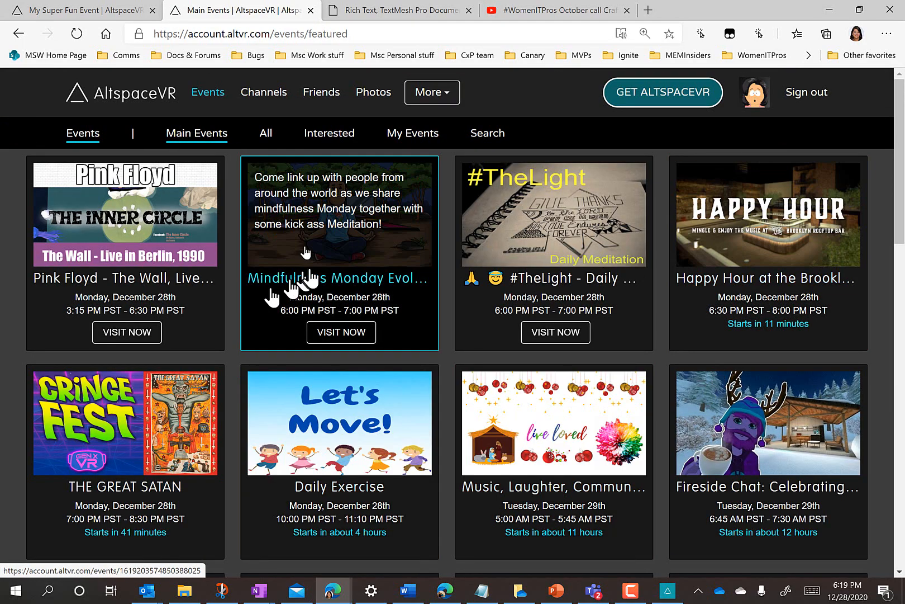
{"action": "left_click", "coordinate": [266, 137]}
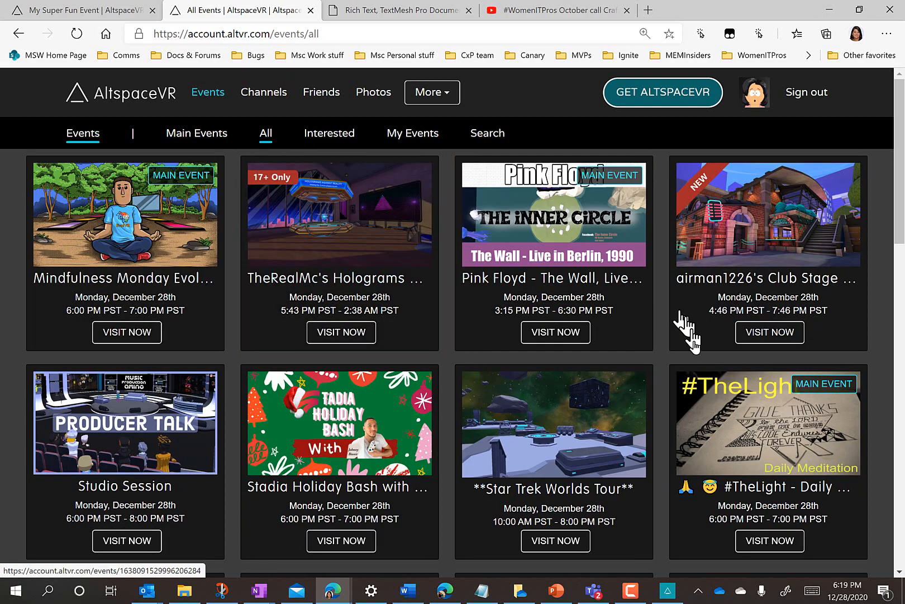
{"action": "scroll", "coordinate": [643, 447], "scroll_direction": "down", "scroll_amount": 10}
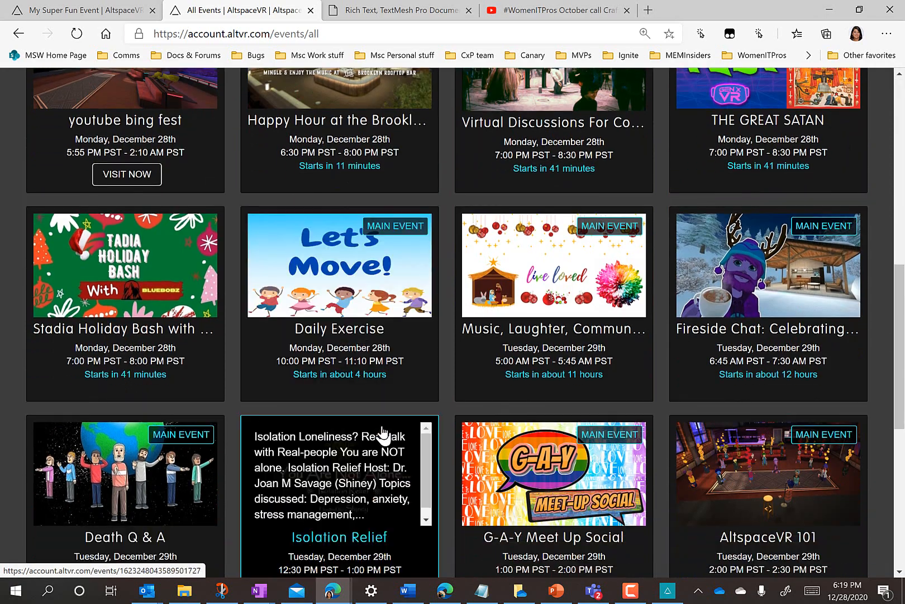
{"action": "scroll", "coordinate": [381, 433], "scroll_direction": "down", "scroll_amount": 7}
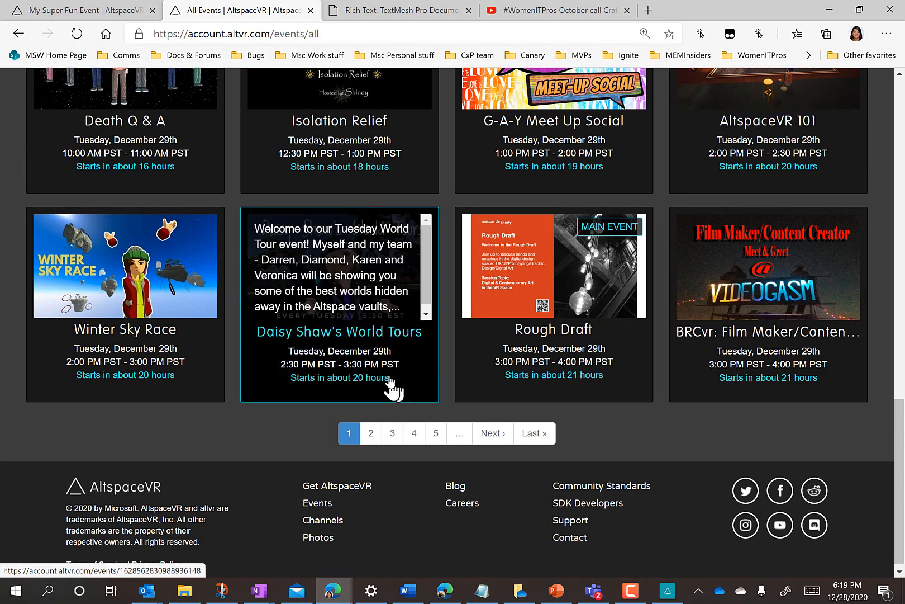
{"action": "scroll", "coordinate": [388, 353], "scroll_direction": "up", "scroll_amount": 17}
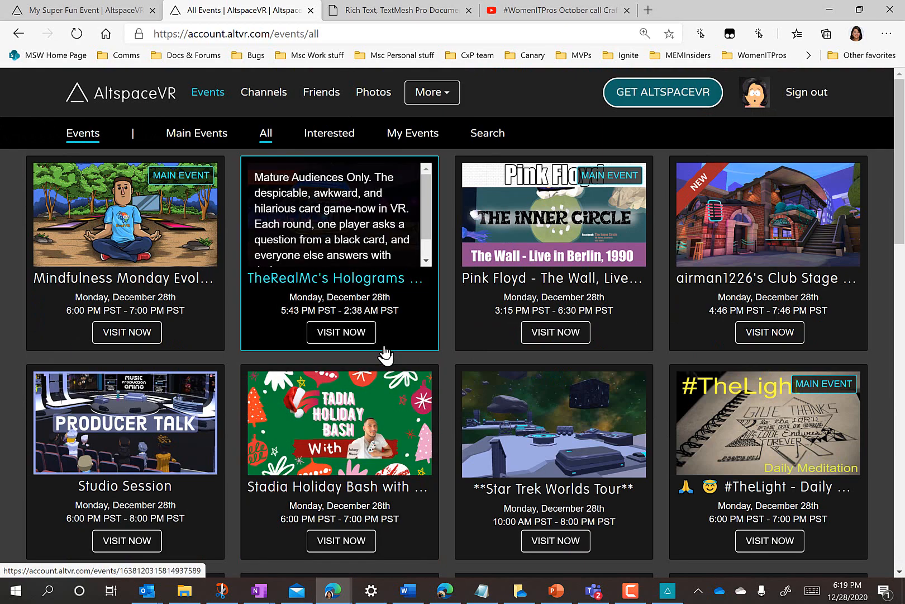
Open My Super Fun Event for editing and add LlamaSox as Moderator under Contextual Roles
{"action": "key", "text": "ctrl+shift+Tab"}
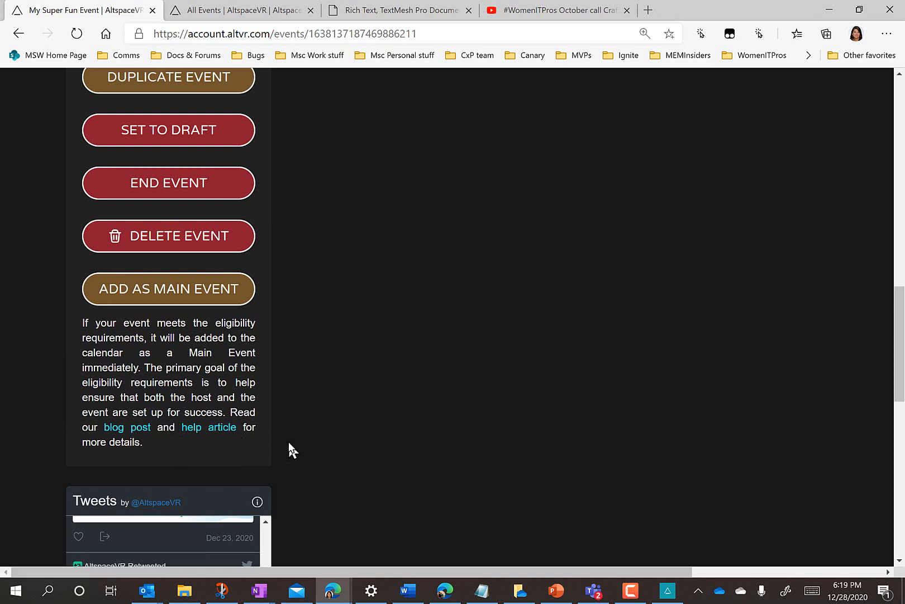
{"action": "scroll", "coordinate": [301, 427], "scroll_direction": "up", "scroll_amount": 3}
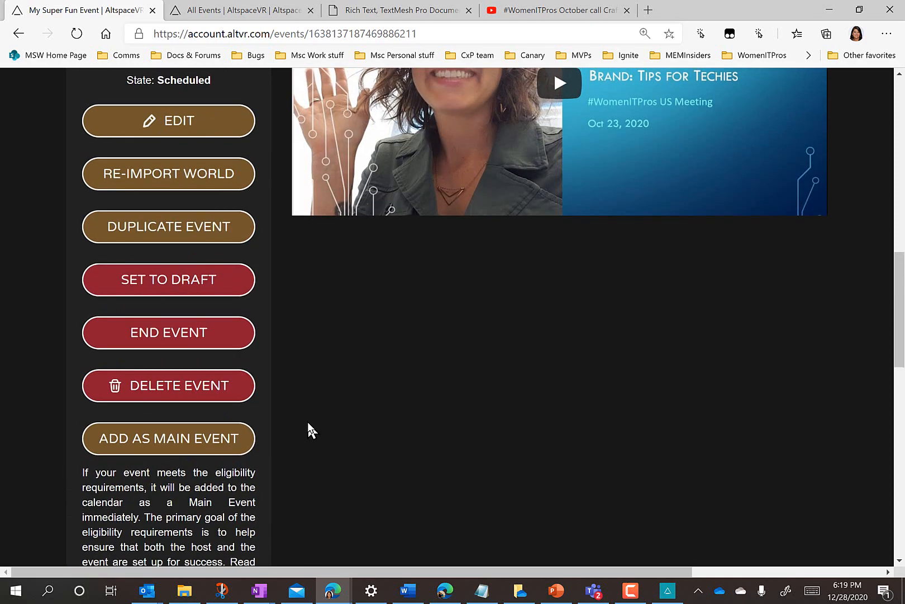
{"action": "left_click", "coordinate": [243, 12]}
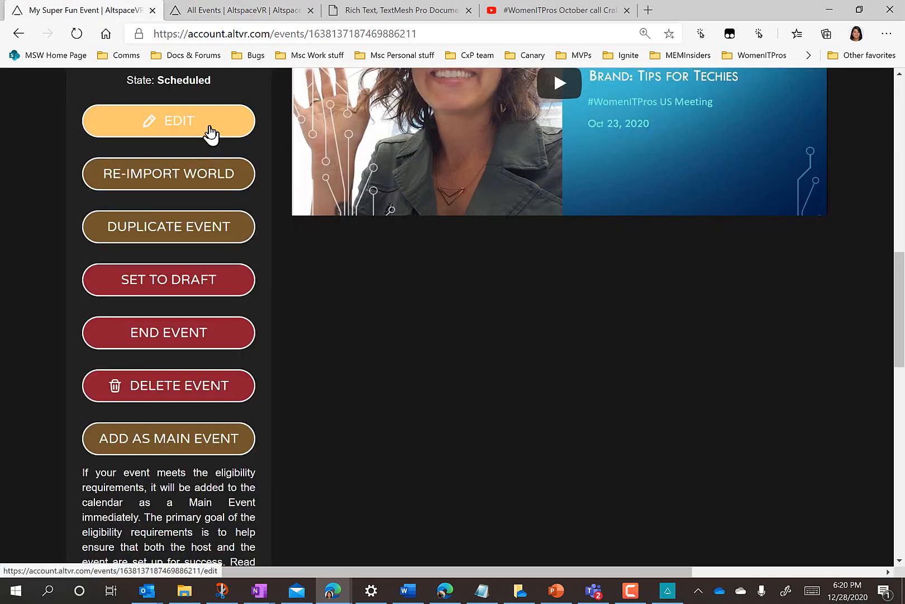
{"action": "left_click", "coordinate": [211, 133]}
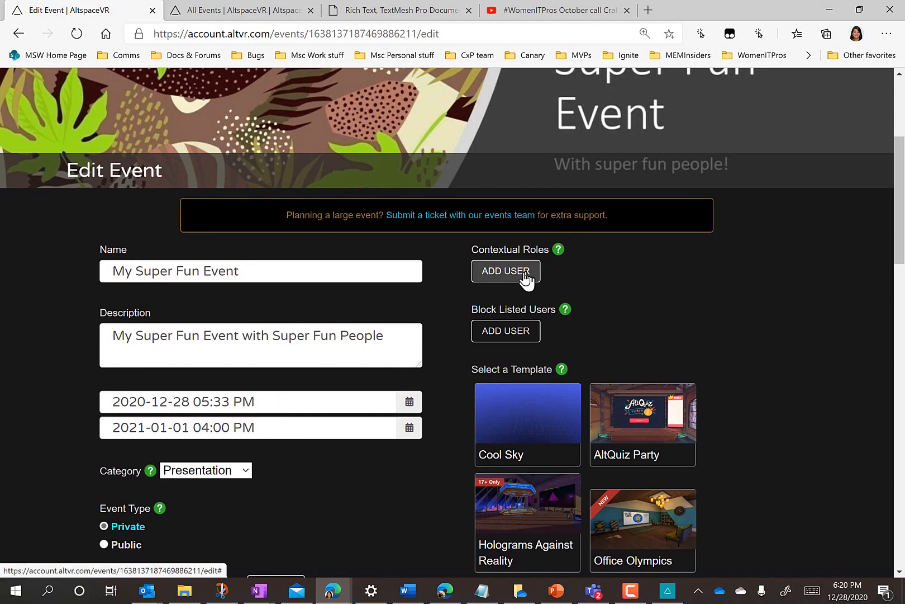
{"action": "mouse_move", "coordinate": [559, 260]}
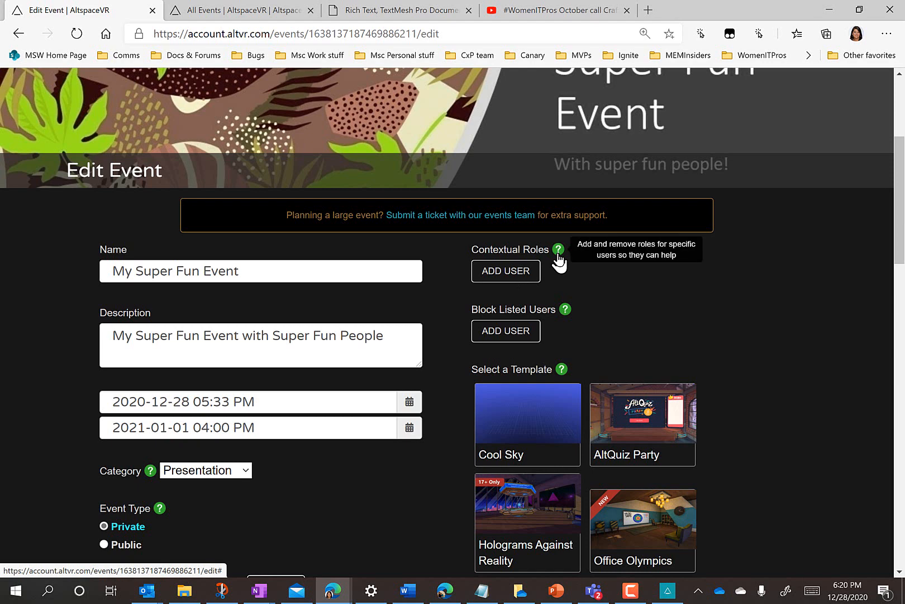
{"action": "left_click", "coordinate": [520, 273]}
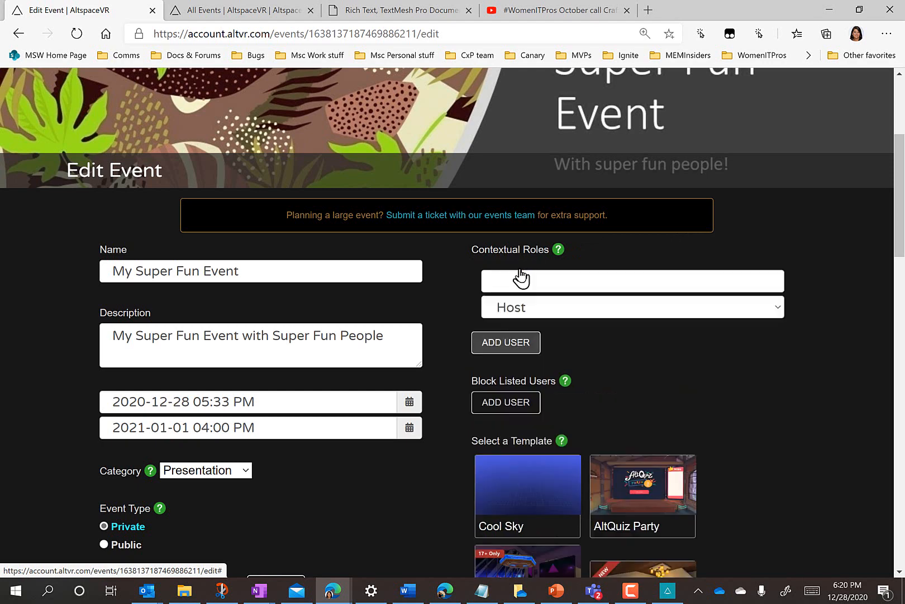
{"action": "left_click", "coordinate": [777, 307]}
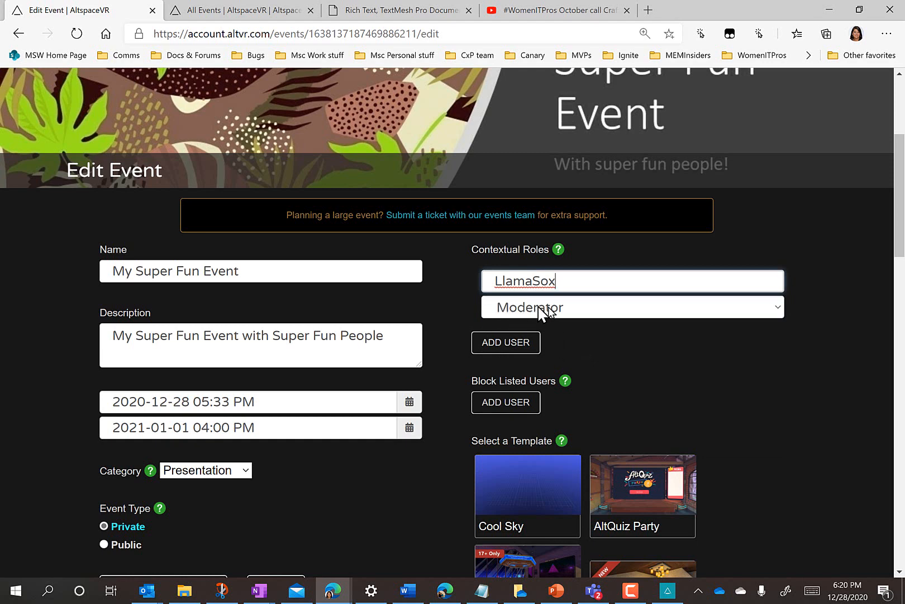
{"action": "left_click", "coordinate": [524, 346]}
{"action": "left_click", "coordinate": [531, 347]}
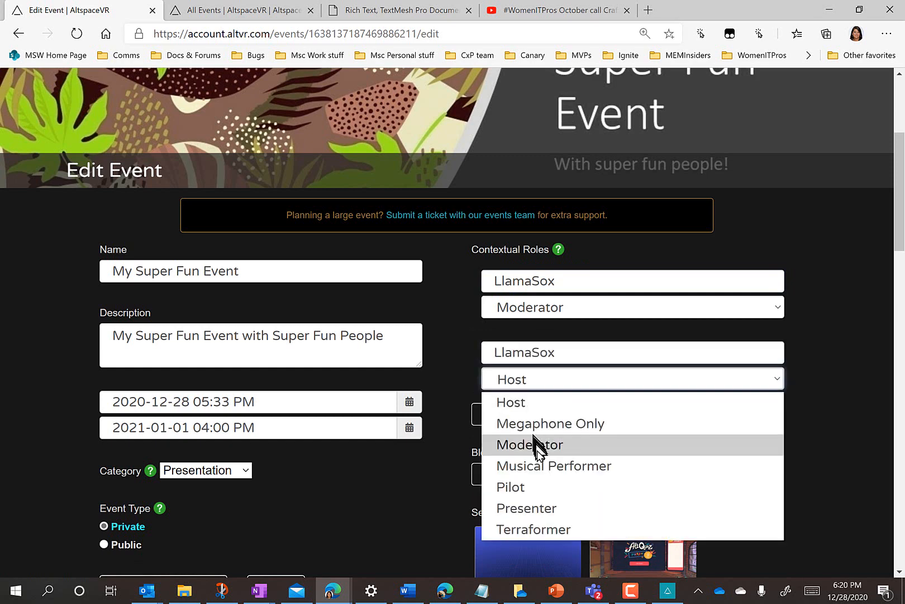
{"action": "left_click", "coordinate": [535, 529]}
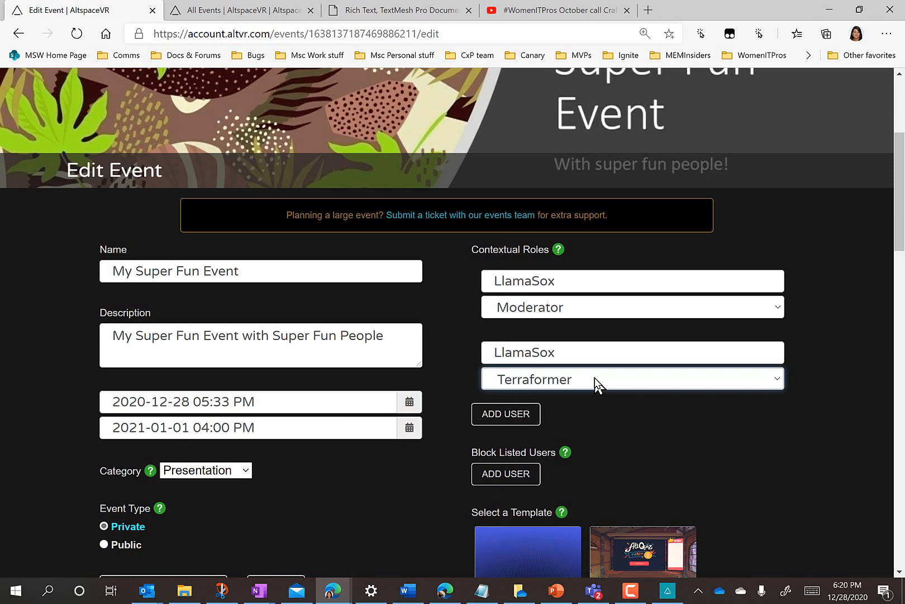
Show the event's advanced options and examine the block list, tile image, background banner image and hashtag settings
{"action": "scroll", "coordinate": [595, 378], "scroll_direction": "down", "scroll_amount": 1}
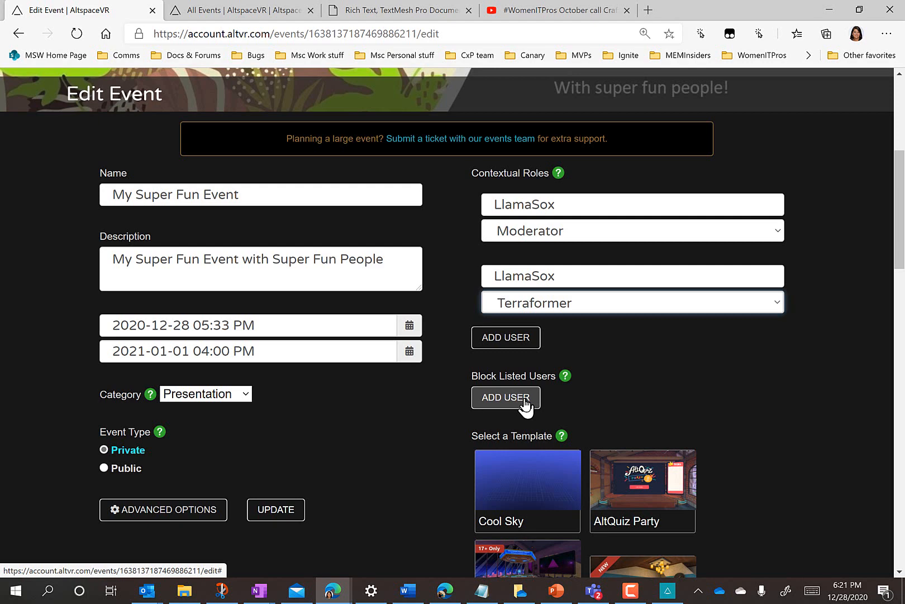
{"action": "scroll", "coordinate": [643, 374], "scroll_direction": "down", "scroll_amount": 1}
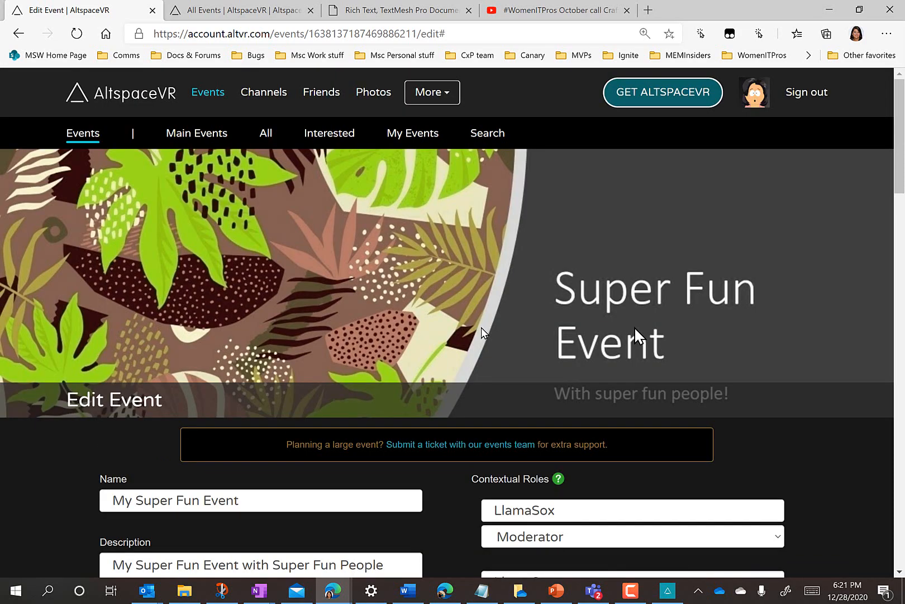
{"action": "scroll", "coordinate": [451, 343], "scroll_direction": "down", "scroll_amount": 5}
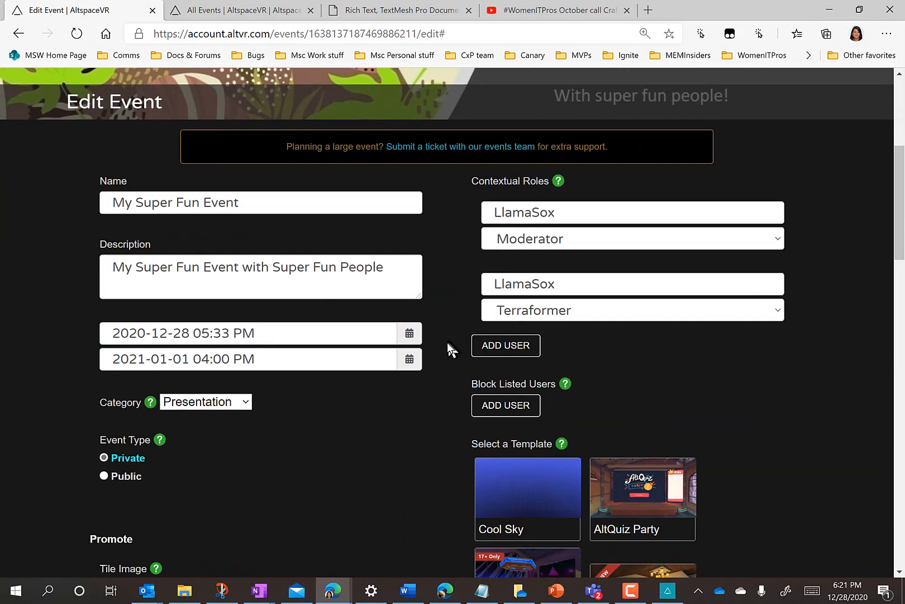
{"action": "scroll", "coordinate": [444, 348], "scroll_direction": "down", "scroll_amount": 5}
{"action": "scroll", "coordinate": [302, 396], "scroll_direction": "down", "scroll_amount": 1}
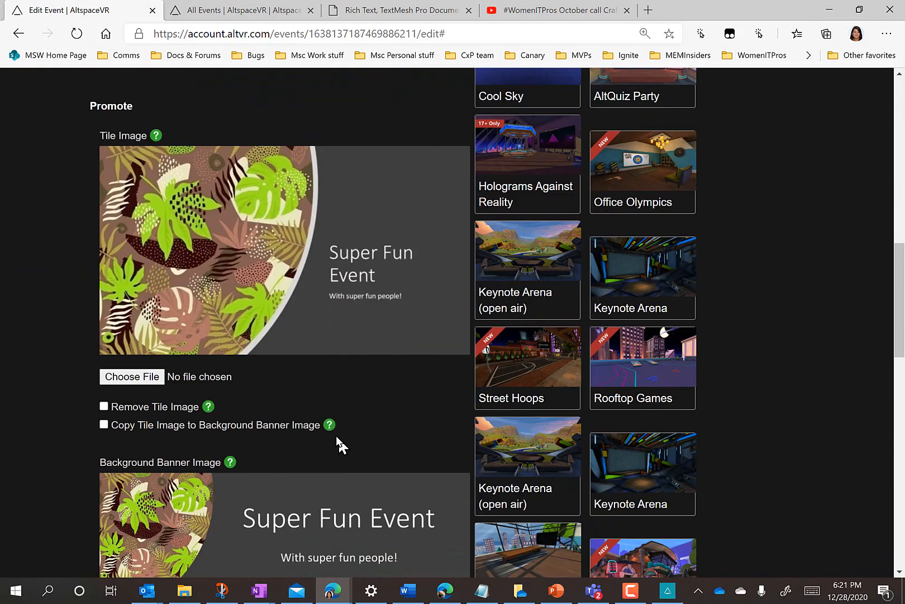
{"action": "scroll", "coordinate": [232, 240], "scroll_direction": "down", "scroll_amount": 1}
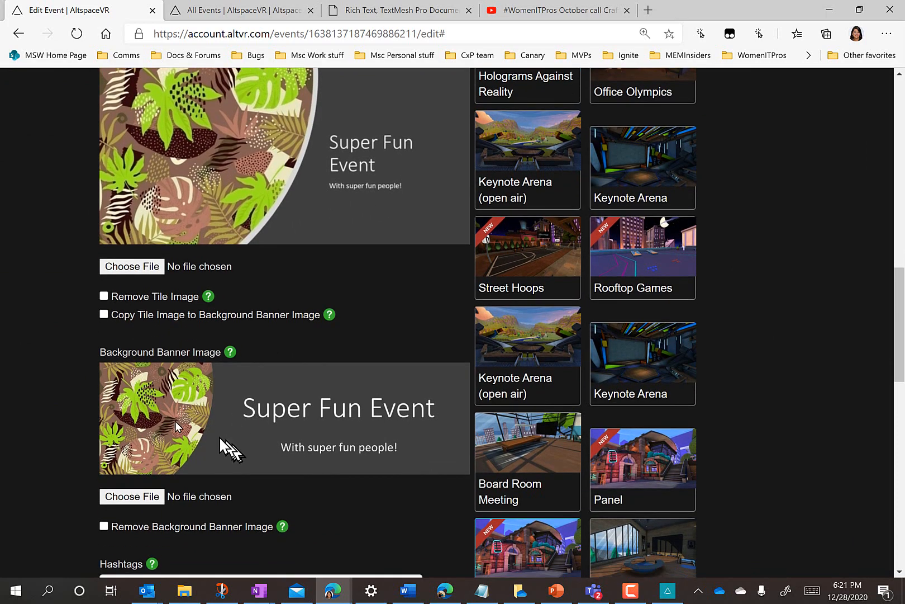
{"action": "scroll", "coordinate": [224, 489], "scroll_direction": "down", "scroll_amount": 1}
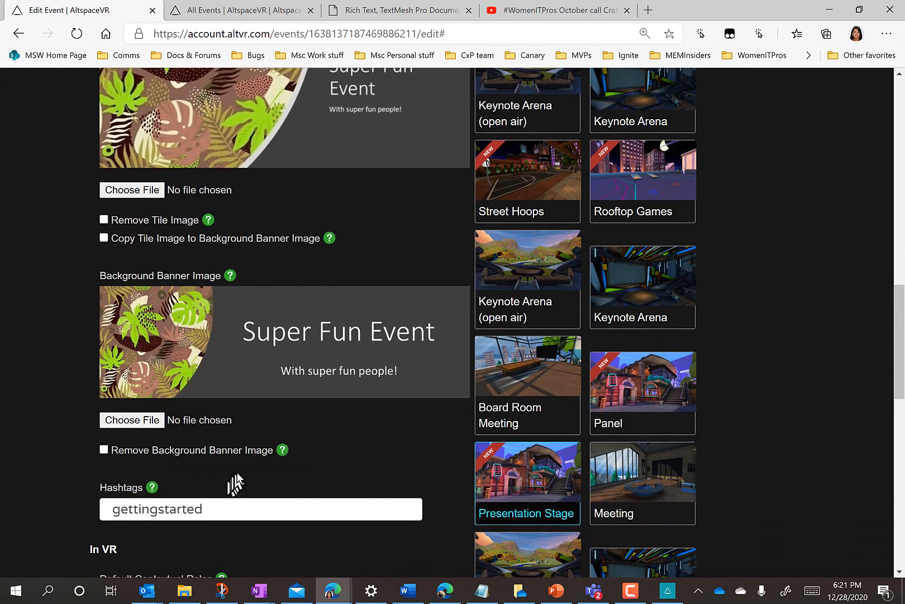
{"action": "left_click", "coordinate": [232, 505]}
{"action": "scroll", "coordinate": [311, 465], "scroll_direction": "down", "scroll_amount": 4}
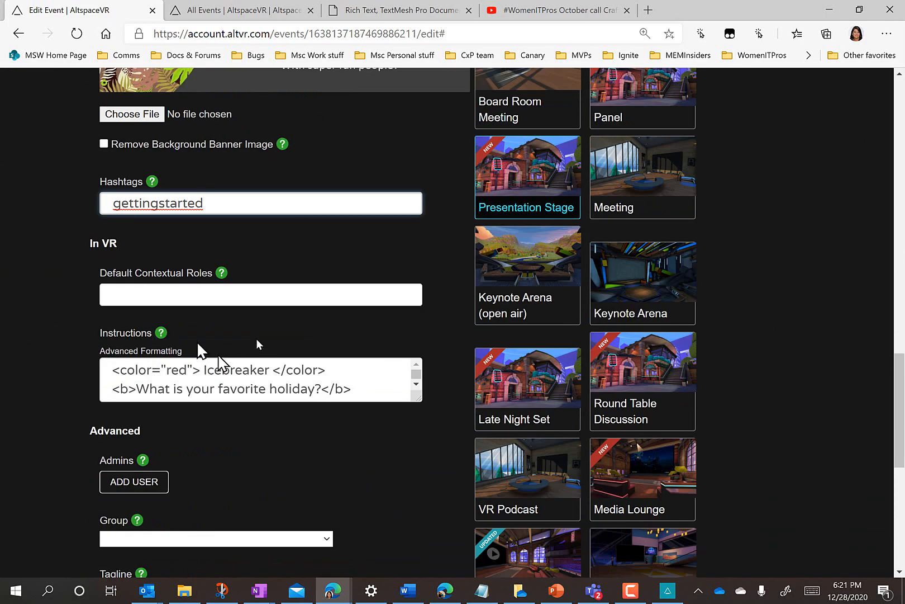
Examine the event's instructions and Advanced settings, from Admins to Unlisted, and compare the Source World with the selected template
{"action": "scroll", "coordinate": [376, 388], "scroll_direction": "down", "scroll_amount": 1}
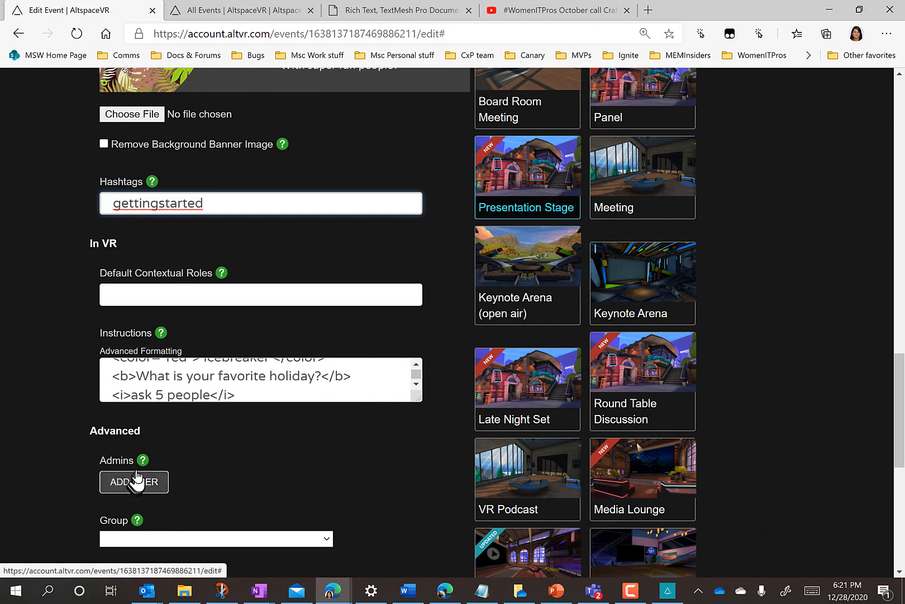
{"action": "mouse_move", "coordinate": [138, 465]}
{"action": "scroll", "coordinate": [316, 461], "scroll_direction": "down", "scroll_amount": 5}
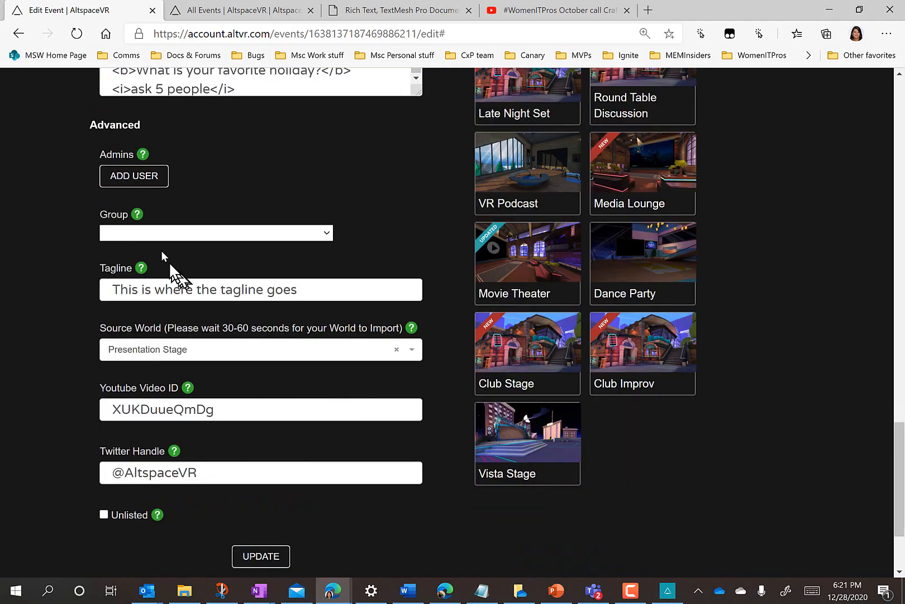
{"action": "scroll", "coordinate": [180, 478], "scroll_direction": "down", "scroll_amount": 1}
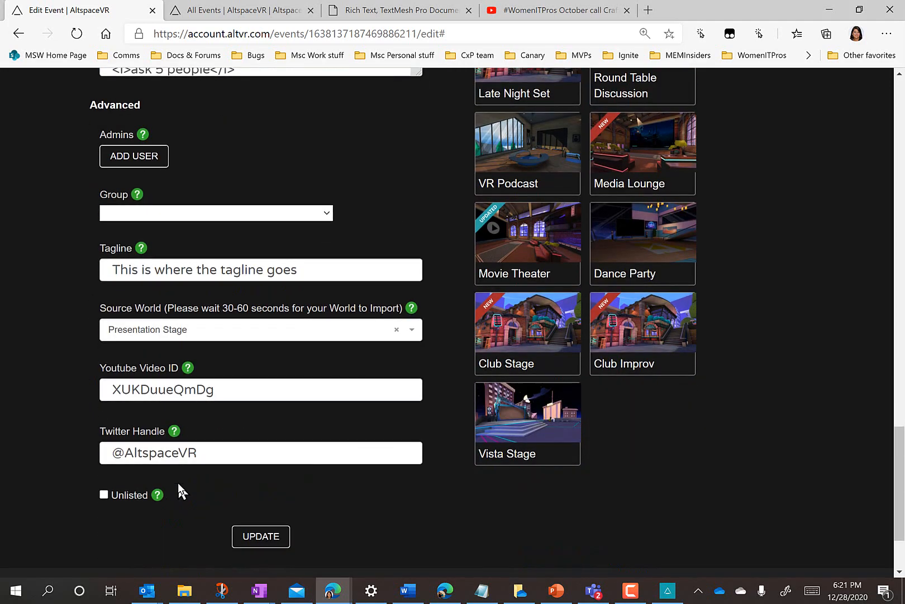
{"action": "scroll", "coordinate": [178, 482], "scroll_direction": "down", "scroll_amount": 1}
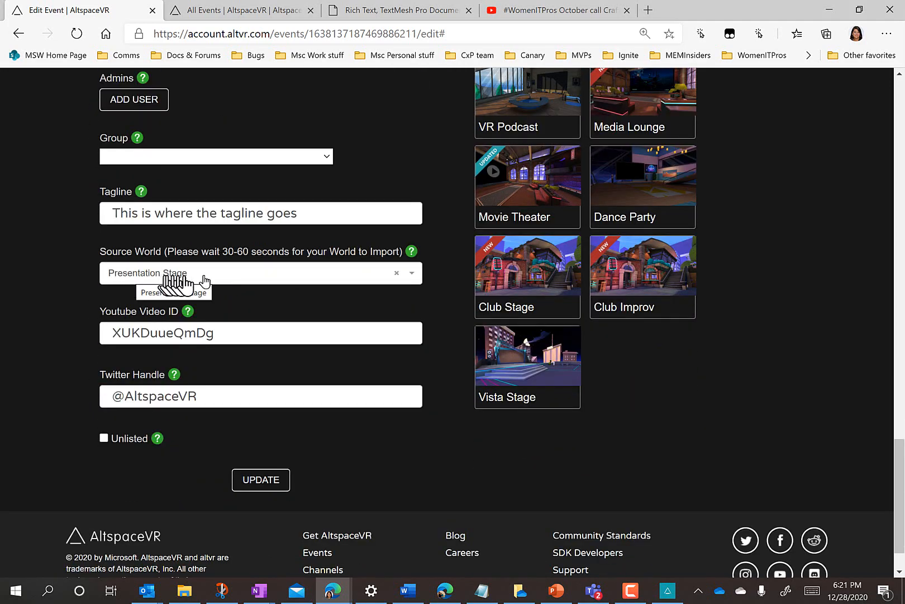
{"action": "scroll", "coordinate": [789, 340], "scroll_direction": "up", "scroll_amount": 3}
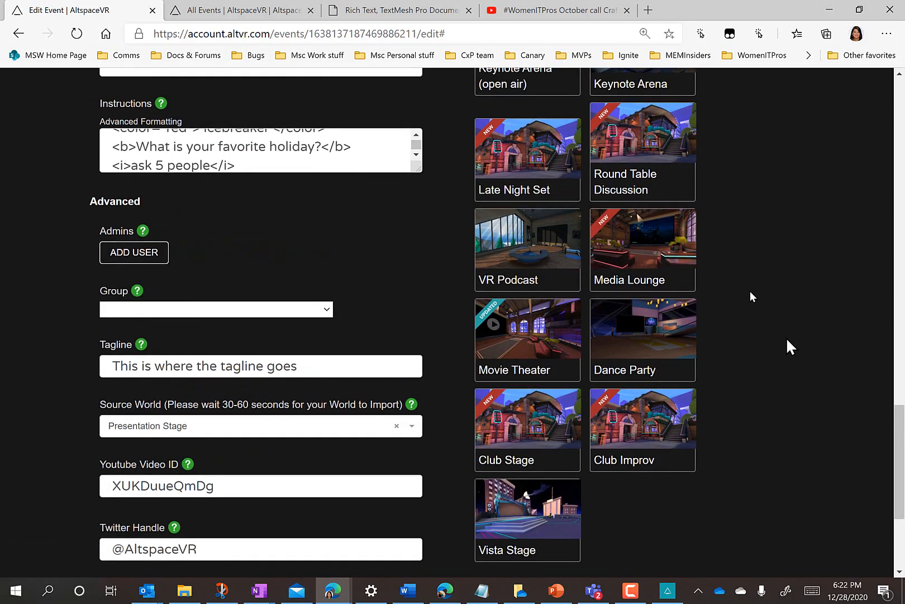
{"action": "scroll", "coordinate": [750, 295], "scroll_direction": "up", "scroll_amount": 3}
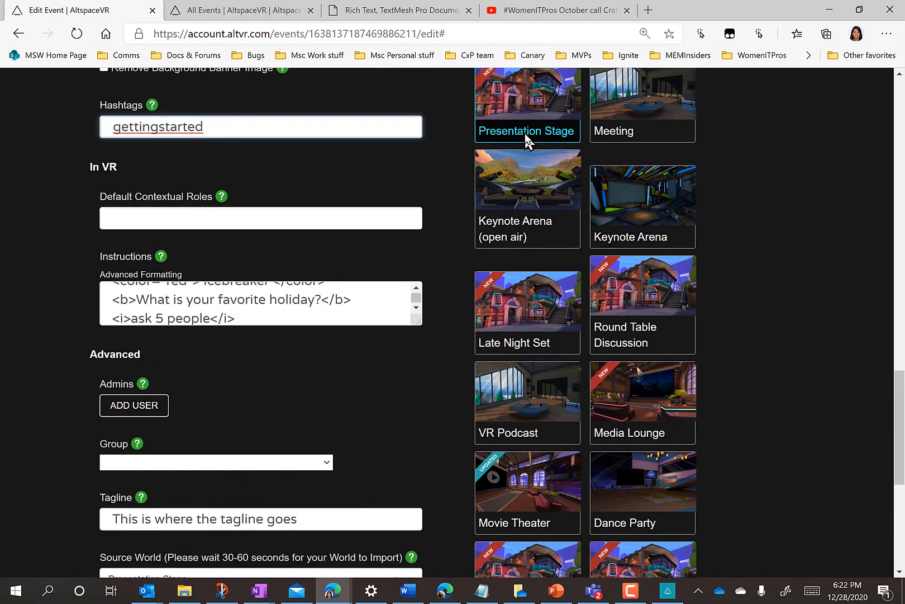
{"action": "scroll", "coordinate": [548, 241], "scroll_direction": "down", "scroll_amount": 6}
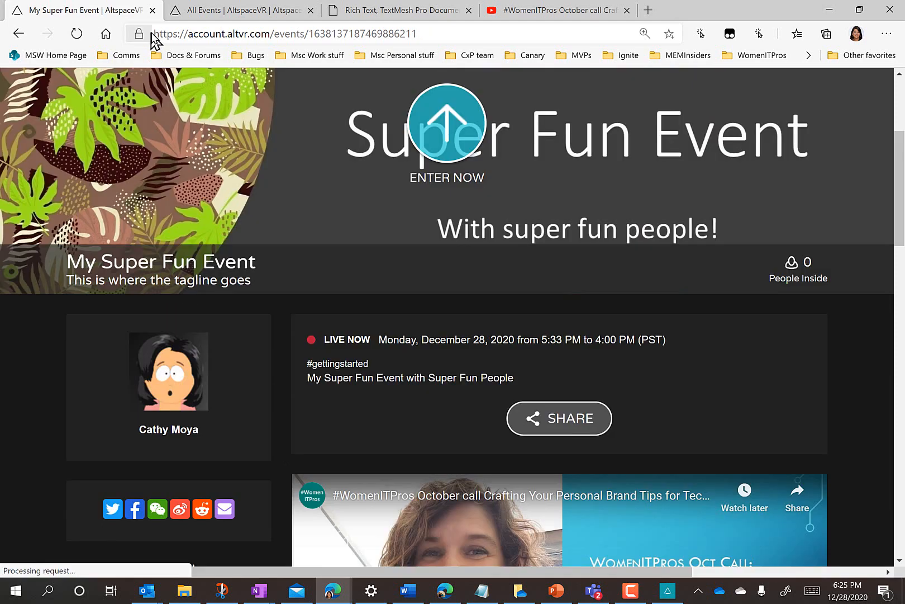
Select the web address of My Super Fun Event and open the event's sharing options
{"action": "left_click_drag", "start_coordinate": [153, 33], "coordinate": [483, 41]}
{"action": "left_click", "coordinate": [483, 40]}
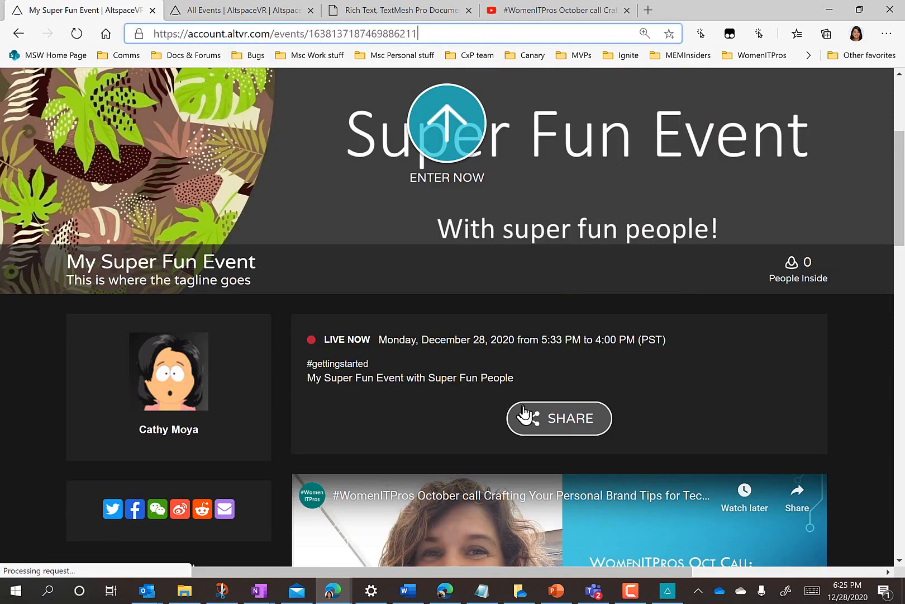
{"action": "left_click", "coordinate": [524, 413]}
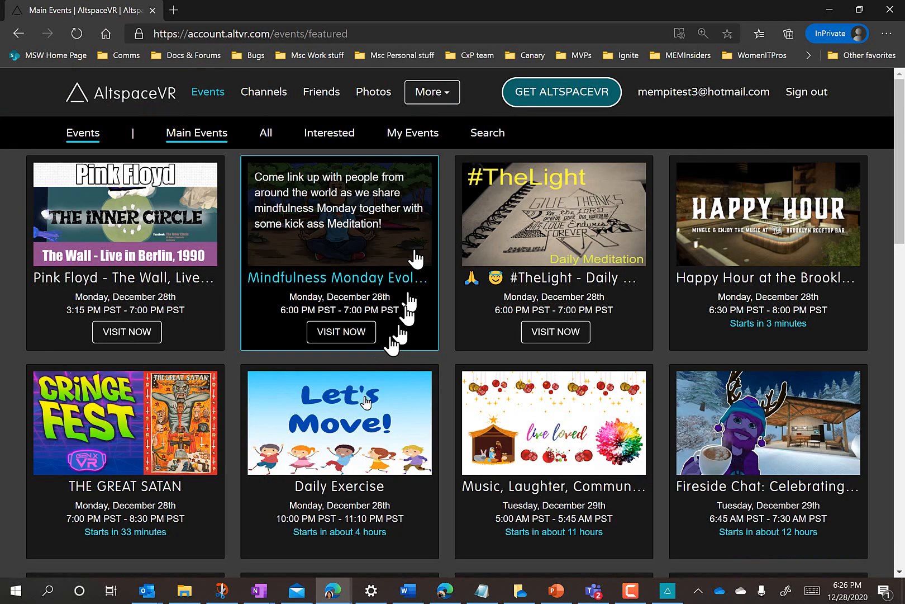
Browse the Main Events on the website, and switch to the AltspaceVR app to view My Events
{"action": "left_click", "coordinate": [347, 420]}
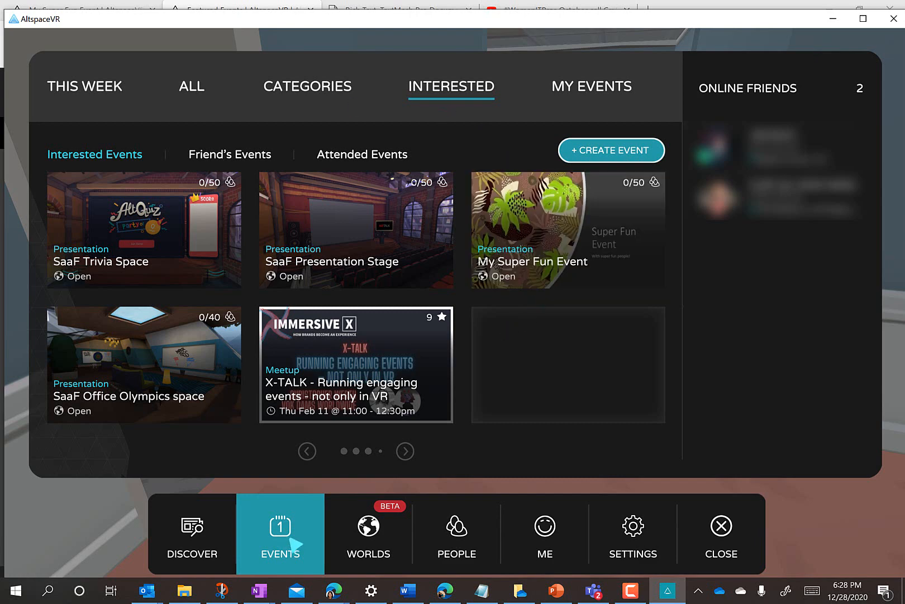
{"action": "left_click", "coordinate": [605, 95]}
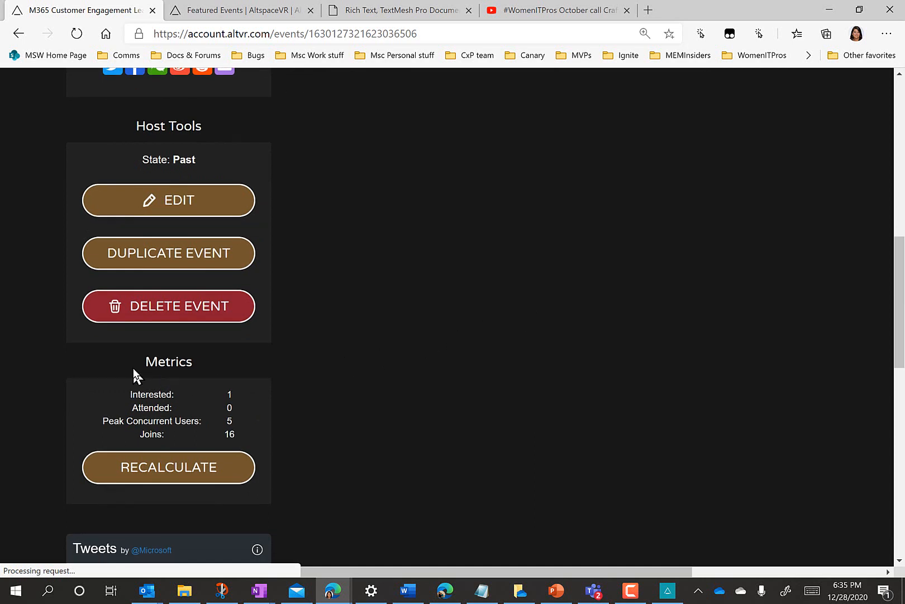
Review the metrics of the past M365 Customer Engagement Leads VR Holiday Party, including Peak Concurrent Users, and recalculate them
{"action": "left_click_drag", "start_coordinate": [144, 369], "coordinate": [193, 369]}
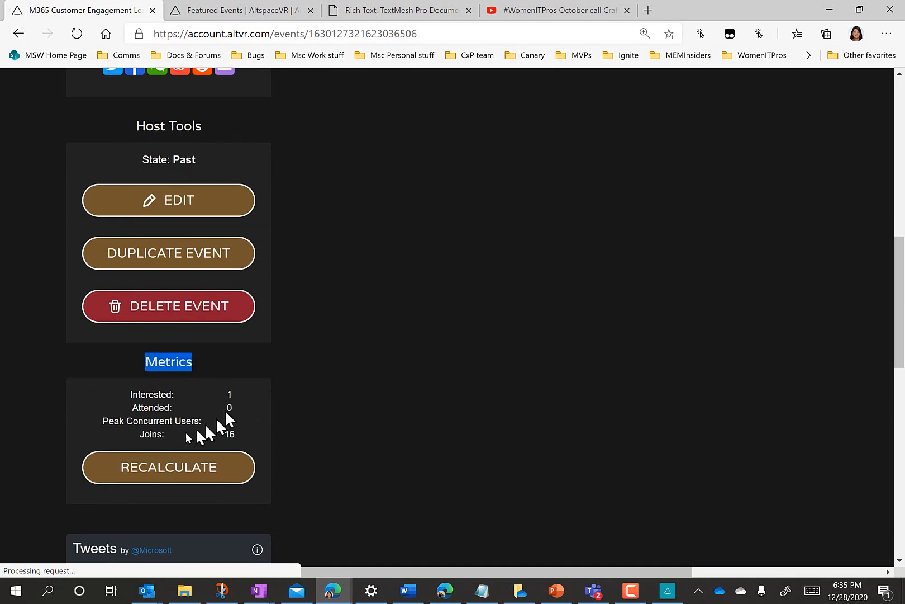
{"action": "left_click", "coordinate": [249, 439]}
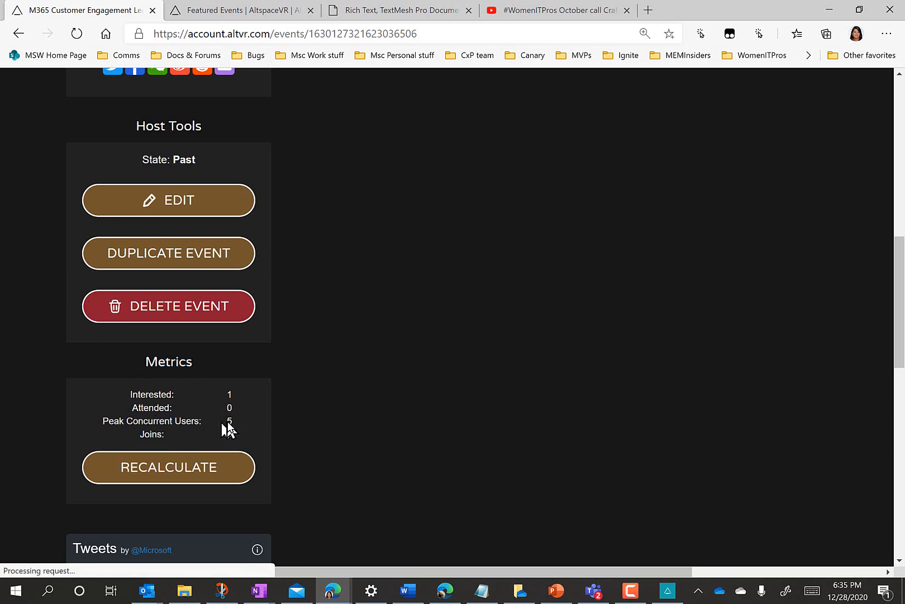
{"action": "double_click", "coordinate": [230, 421]}
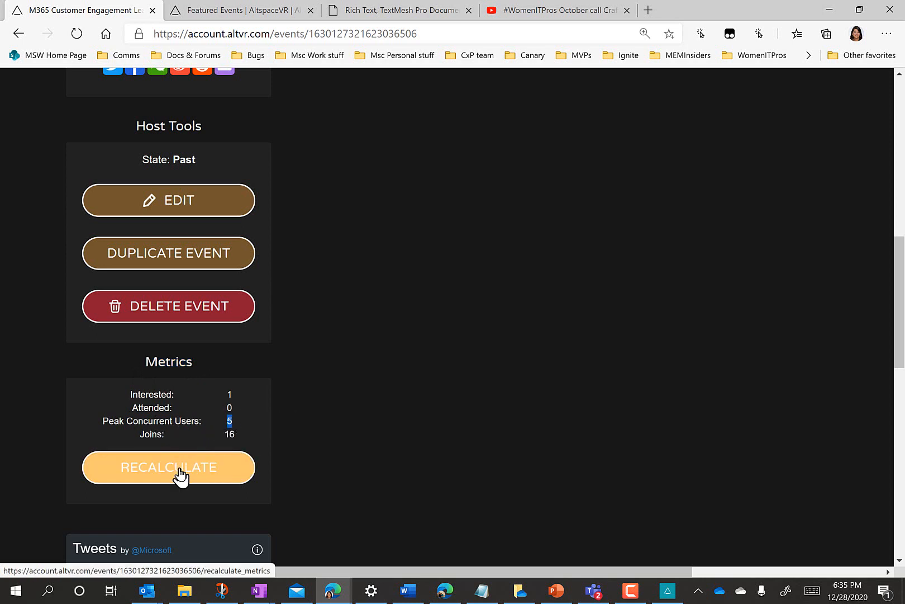
{"action": "left_click", "coordinate": [208, 471]}
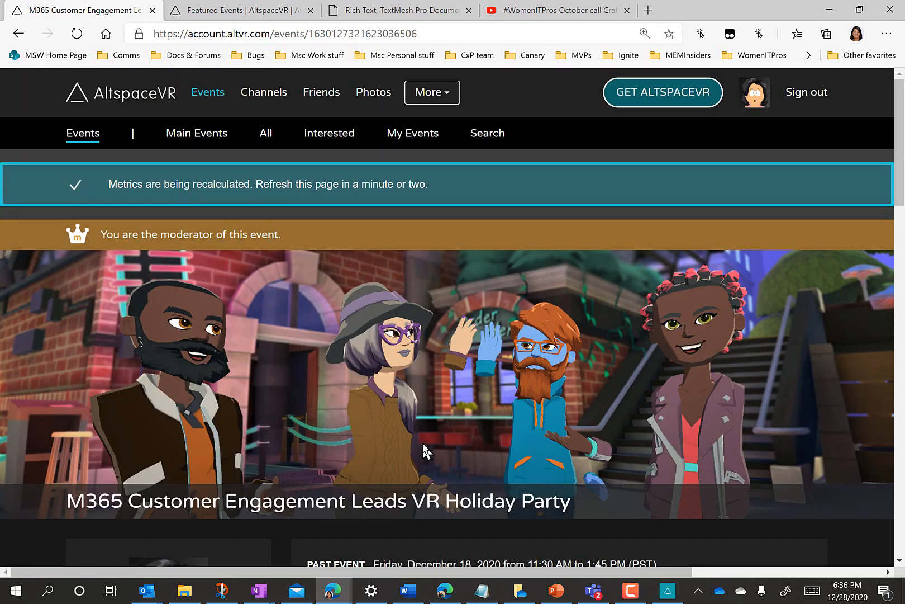